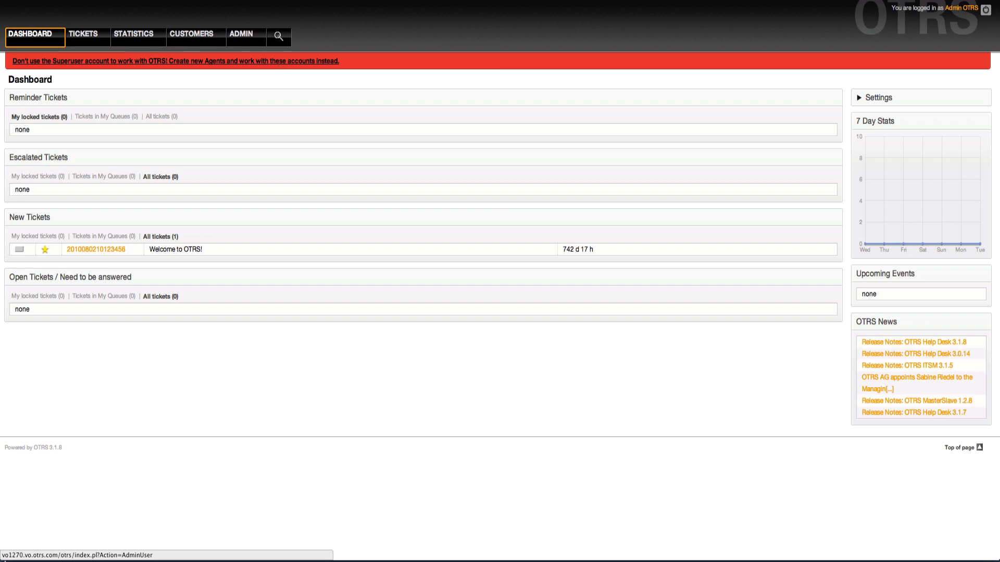
- Open the root@localhost admin agent's edit form from the Superuser warning link
{"action": "mouse_move", "coordinate": [500, 557]}
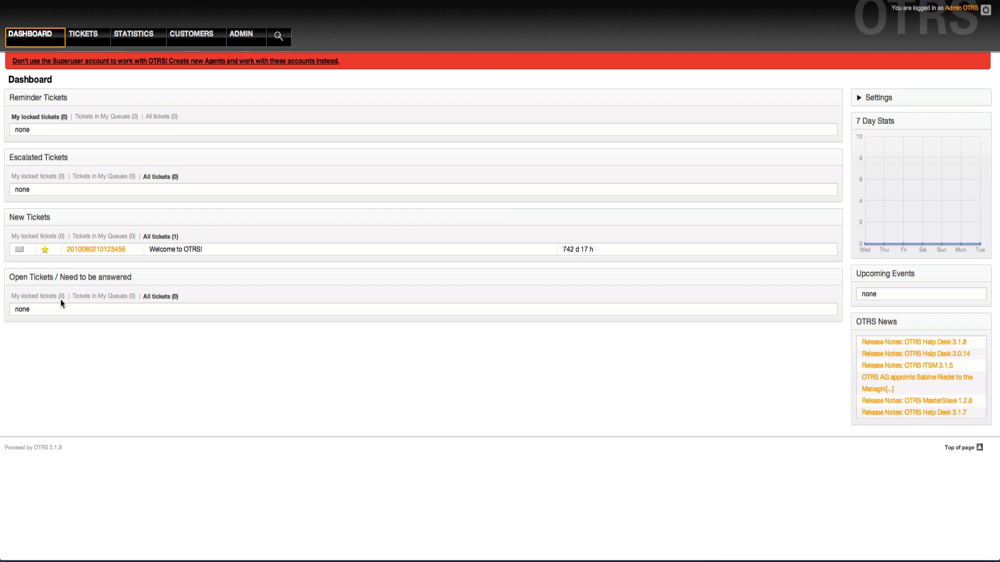
{"action": "left_click", "coordinate": [221, 65]}
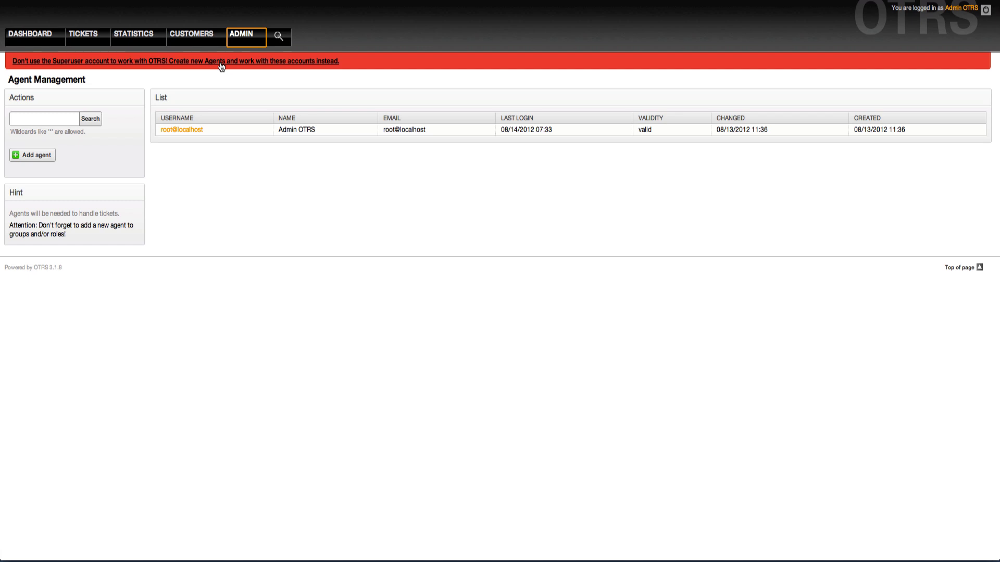
{"action": "left_click", "coordinate": [192, 134]}
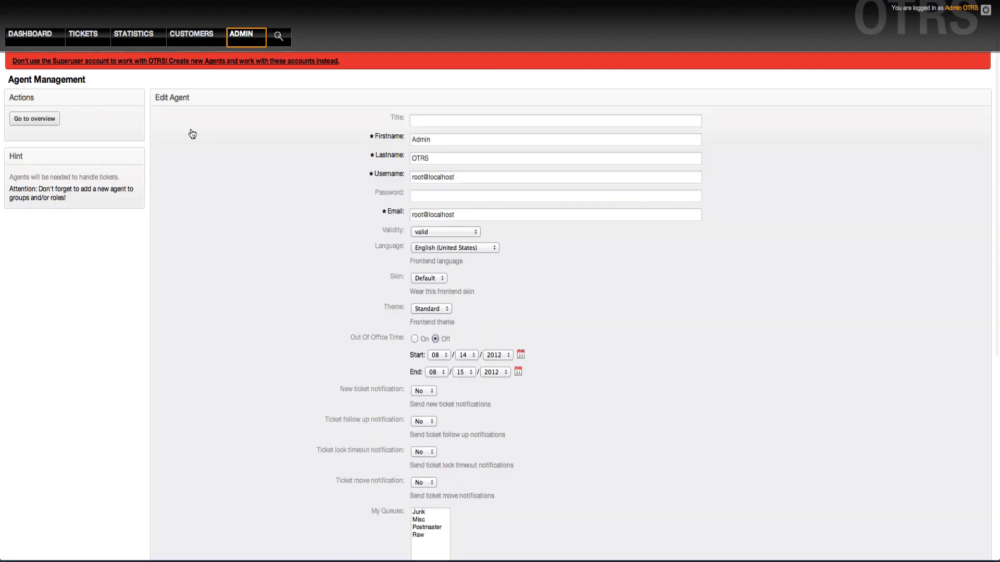
- Replace the admin agent's default username with a new login name
{"action": "triple_click", "coordinate": [460, 179]}
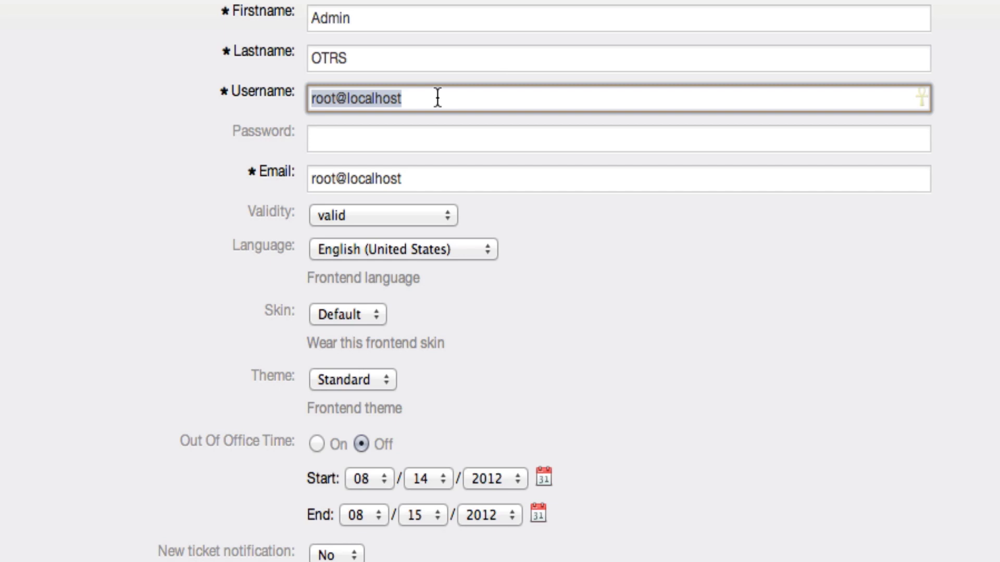
{"action": "type", "text": "t"}
{"action": "key", "text": "BackSpace"}
{"action": "type", "text": "jo"}
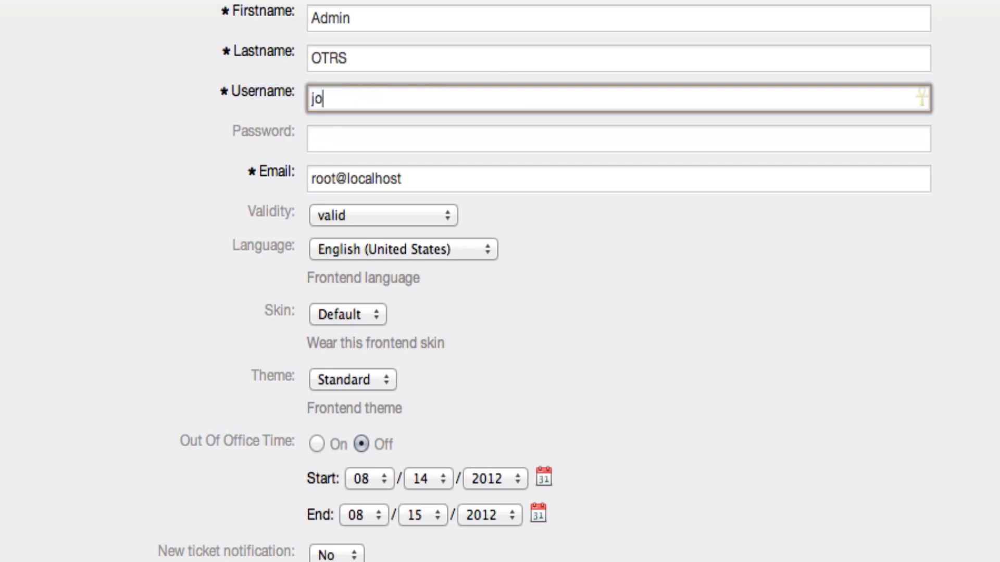
{"action": "type", "text": "eotrs"}
{"action": "key", "text": "Tab"}
{"action": "key", "text": "Tab"}
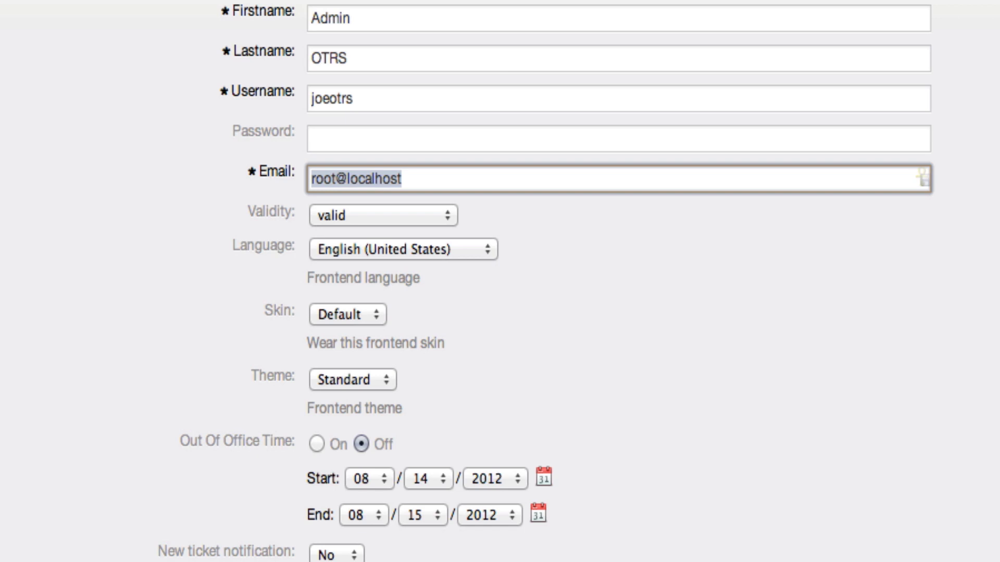
- Enter a new e-mail address for the admin agent
{"action": "type", "text": "my,ade"}
{"action": "key", "text": "BackSpace"}
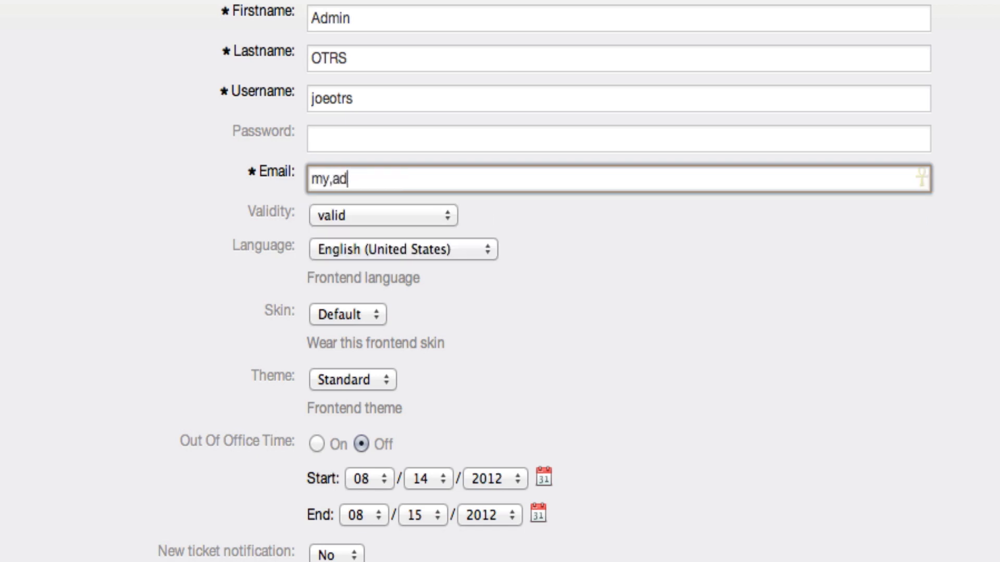
{"action": "type", "text": "min.user@my"}
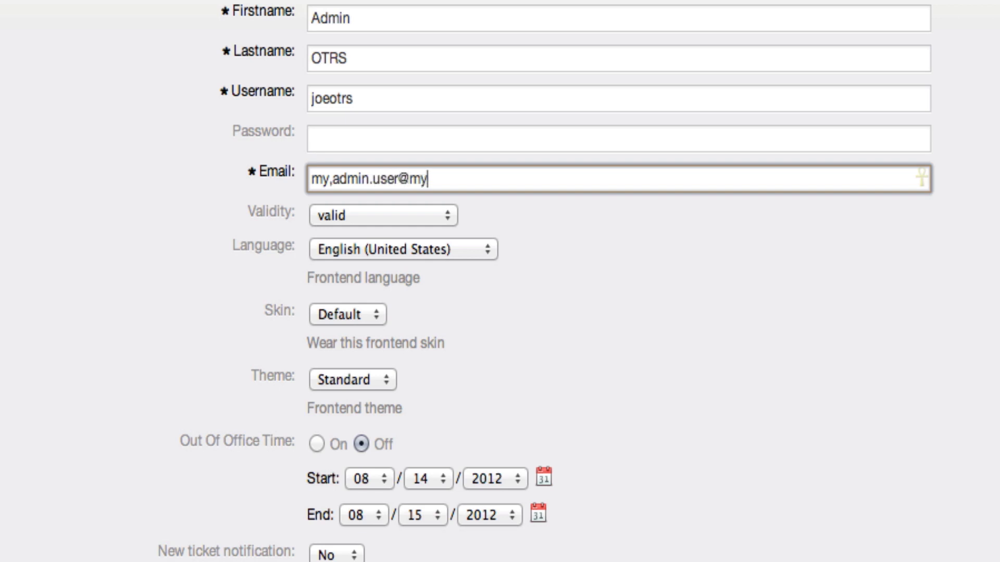
{"action": "type", "text": ".com"}
{"action": "key", "text": "BackSpace"}
{"action": "type", "text": "ompany.c"}
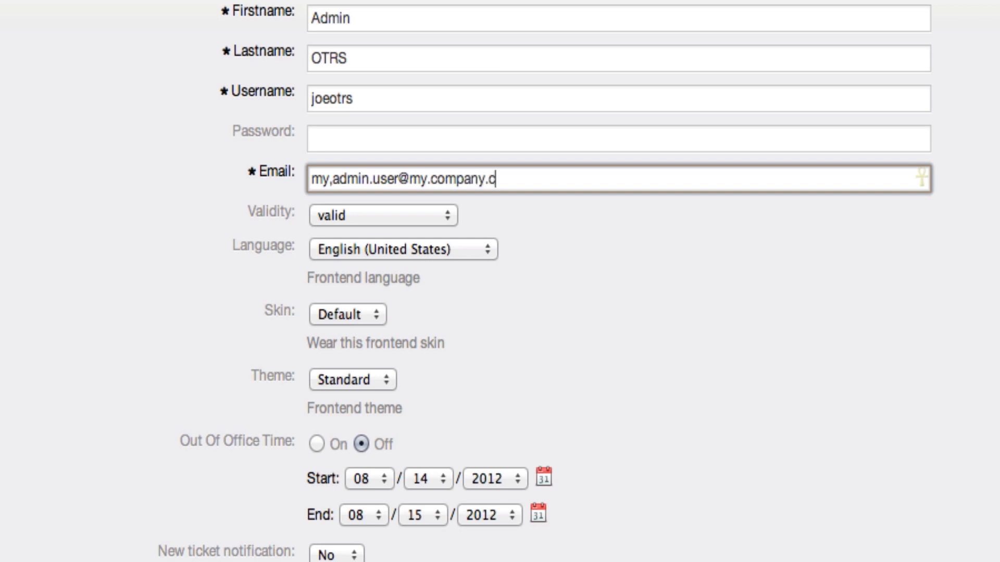
{"action": "type", "text": "om"}
{"action": "key", "text": "Tab"}
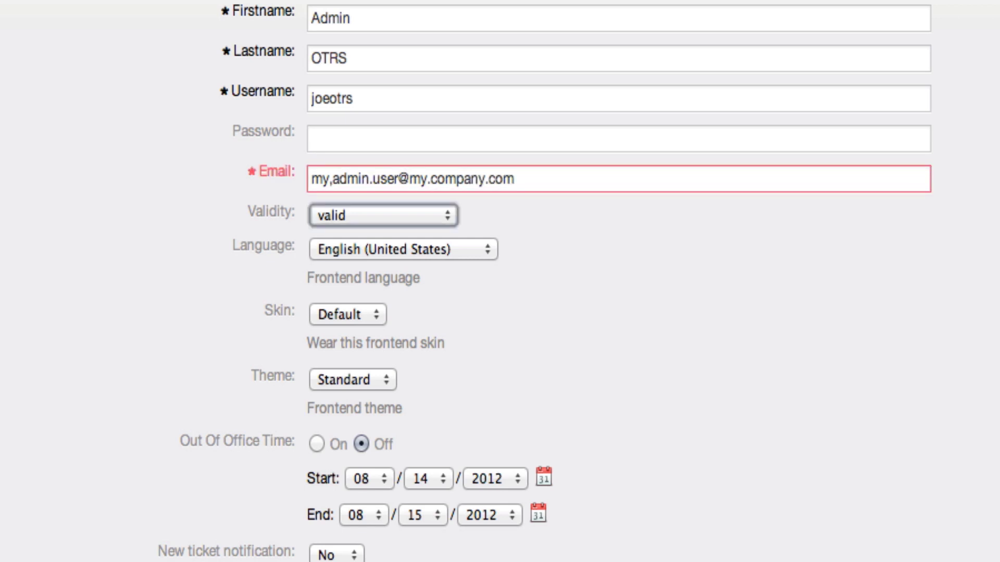
- Fill the password with a generated one, clearing stray text typed into the email
{"action": "key", "text": "shift+Tab"}
{"action": "key", "text": "shift+Tab"}
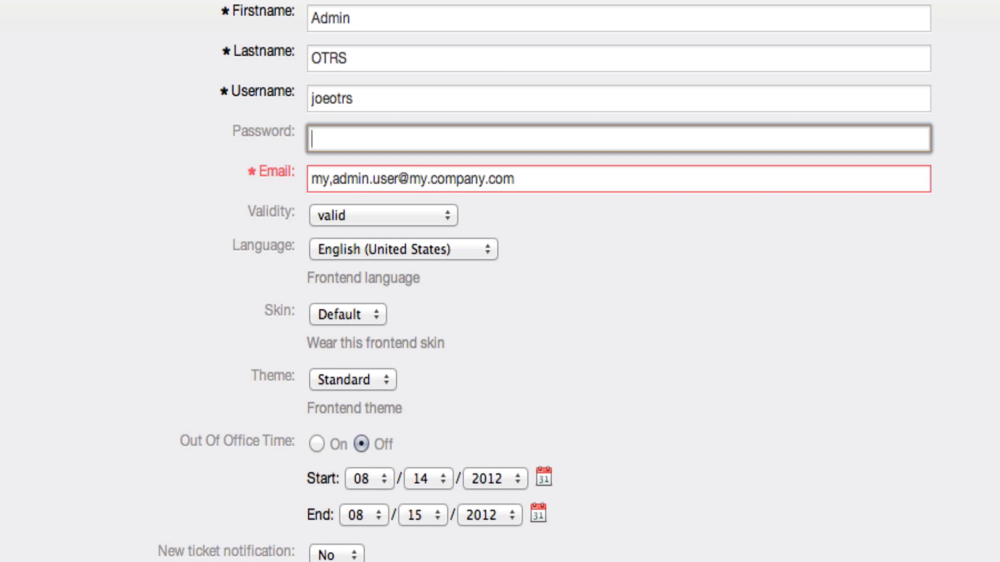
{"action": "key", "text": "super+backslash"}
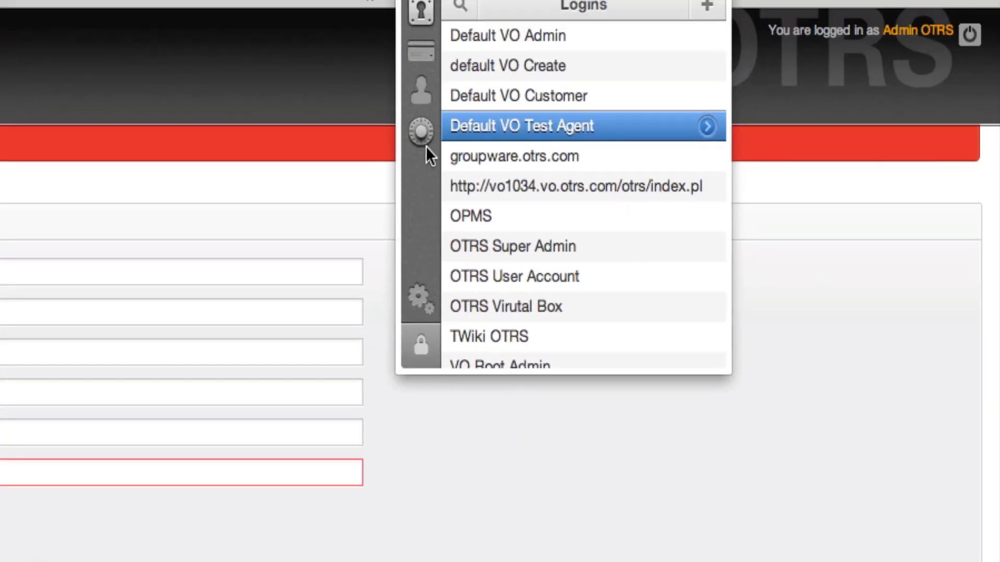
{"action": "left_click", "coordinate": [420, 131]}
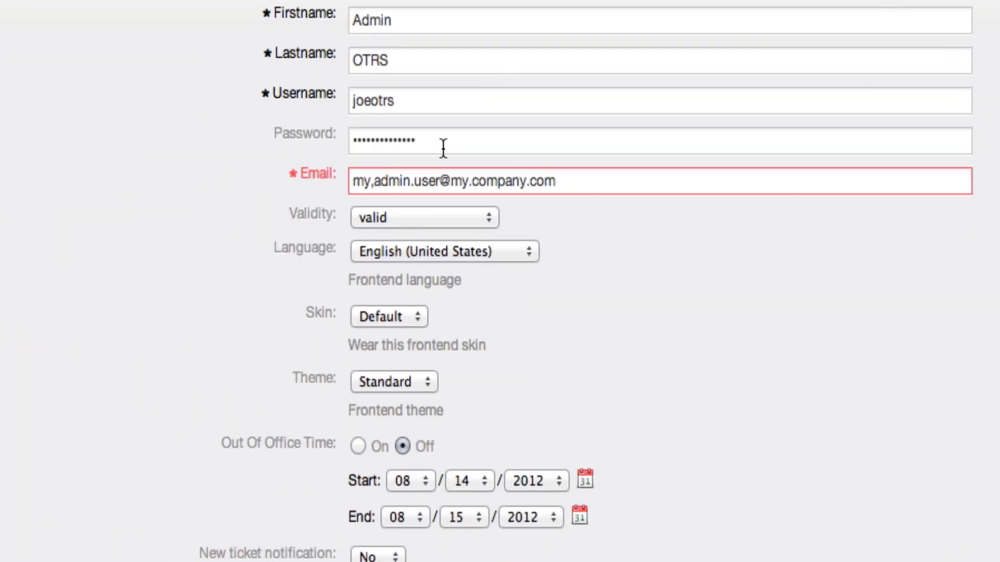
{"action": "left_click", "coordinate": [441, 148]}
{"action": "type", "text": "••••••••••"}
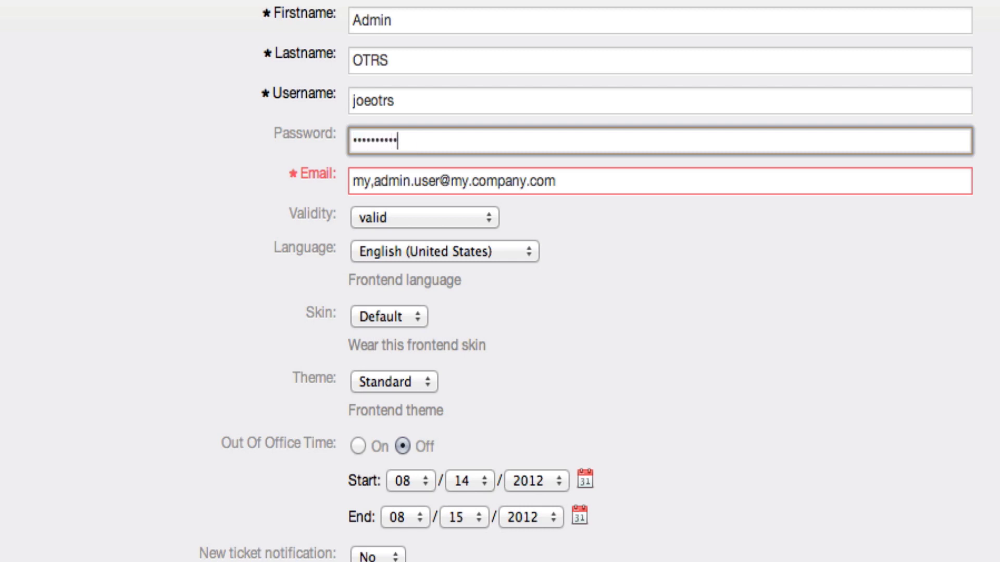
{"action": "key", "text": "Tab"}
{"action": "type", "text": "aho nshanote uh sa"}
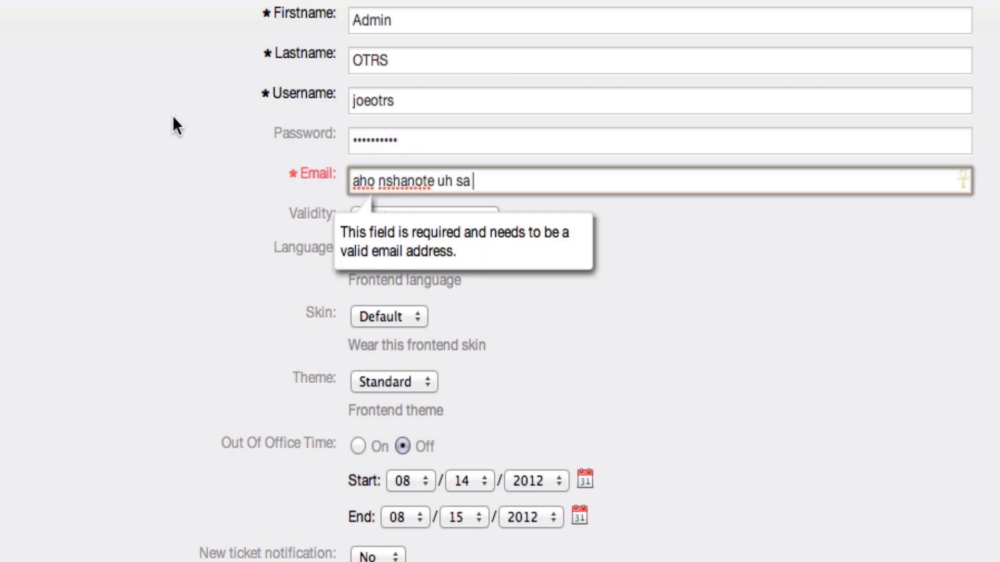
{"action": "key", "text": "super+a"}
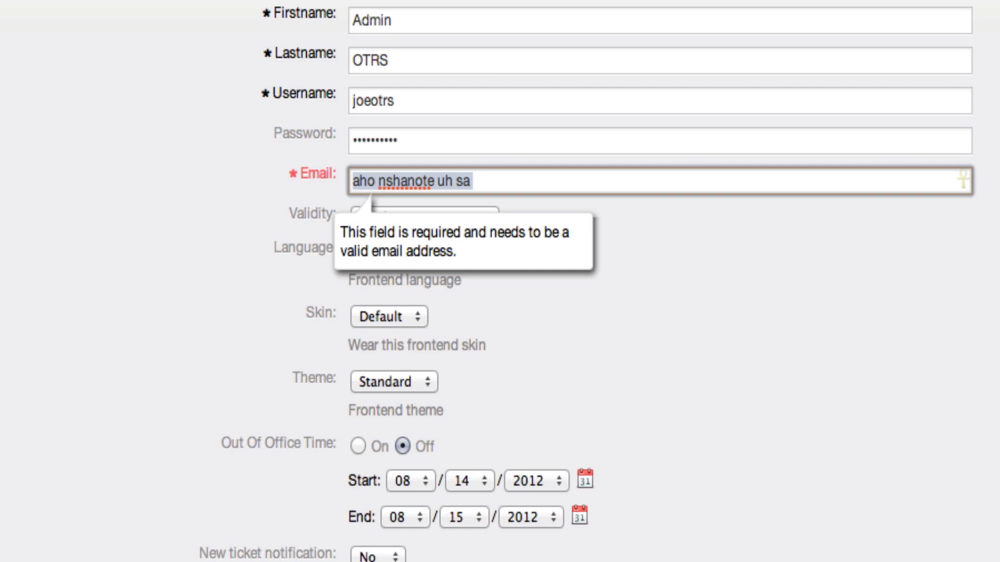
{"action": "key", "text": "super+v"}
{"action": "key", "text": "shift+Tab"}
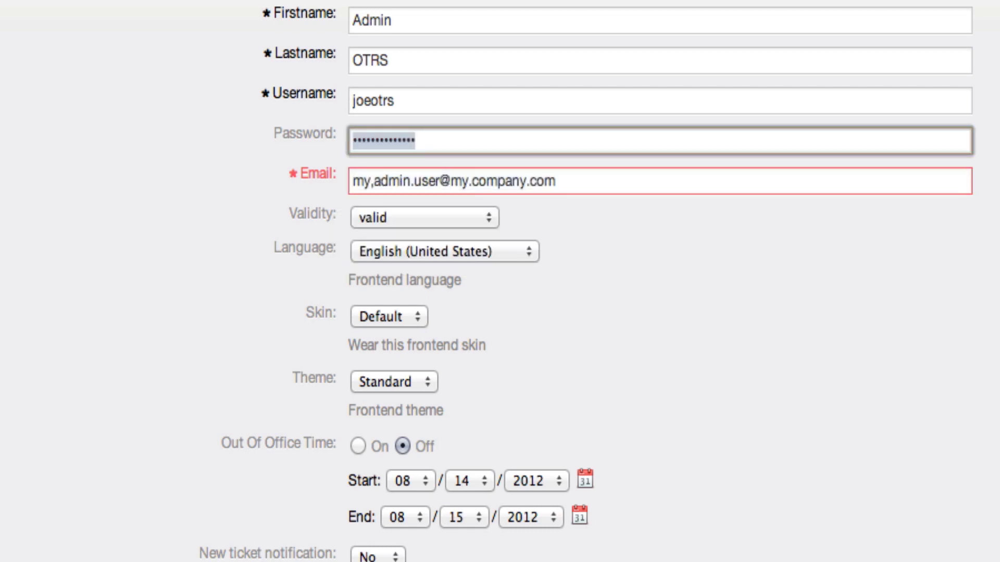
{"action": "left_click", "coordinate": [398, 130], "text": "shift"}
{"action": "left_click", "coordinate": [416, 140], "text": "shift"}
- Retype the password and submit the agent form, which fails email validation
{"action": "type", "text": "•••••••••••"}
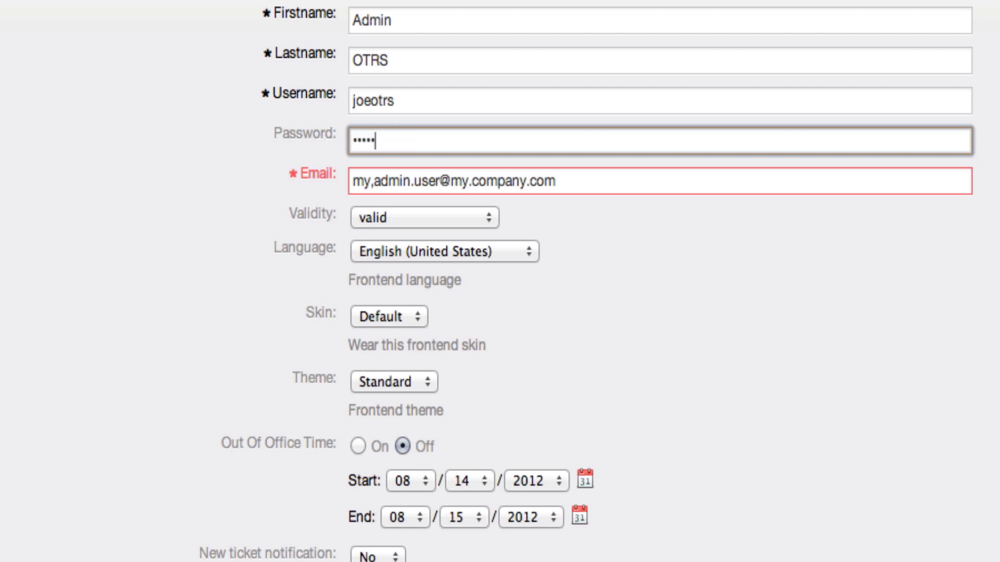
{"action": "scroll", "coordinate": [342, 193], "scroll_direction": "down", "scroll_amount": 6}
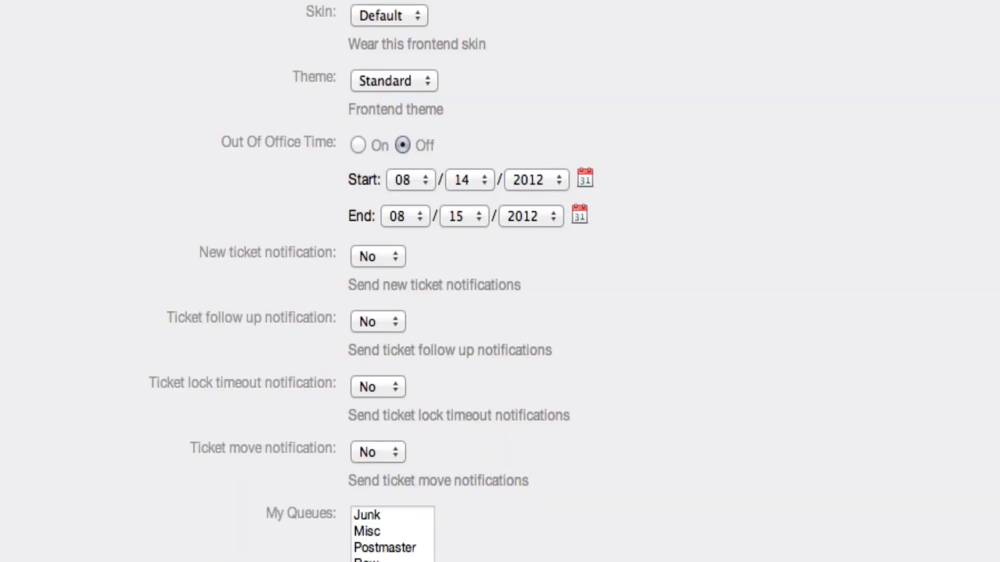
{"action": "scroll", "coordinate": [424, 535], "scroll_direction": "down", "scroll_amount": 5}
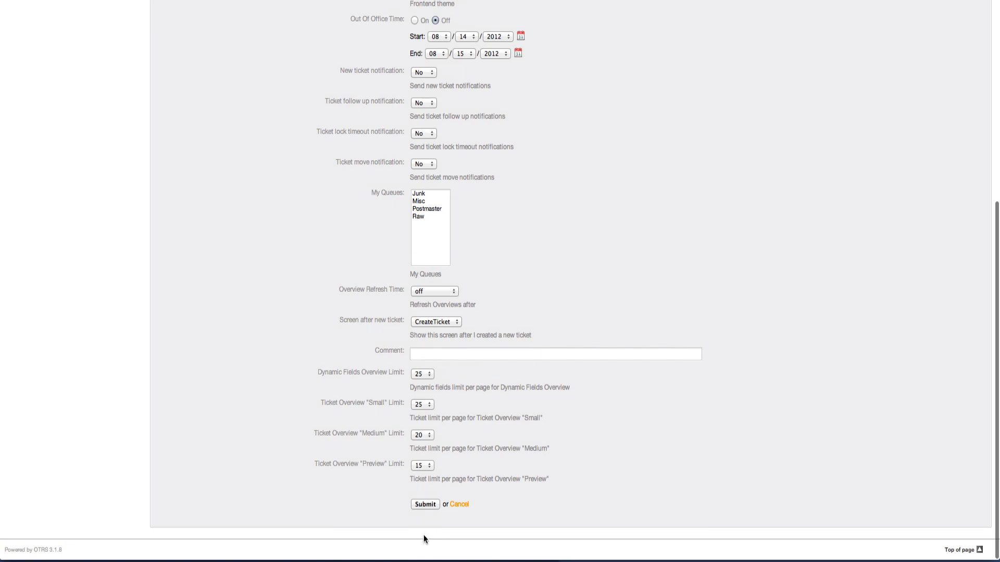
{"action": "left_click", "coordinate": [430, 502]}
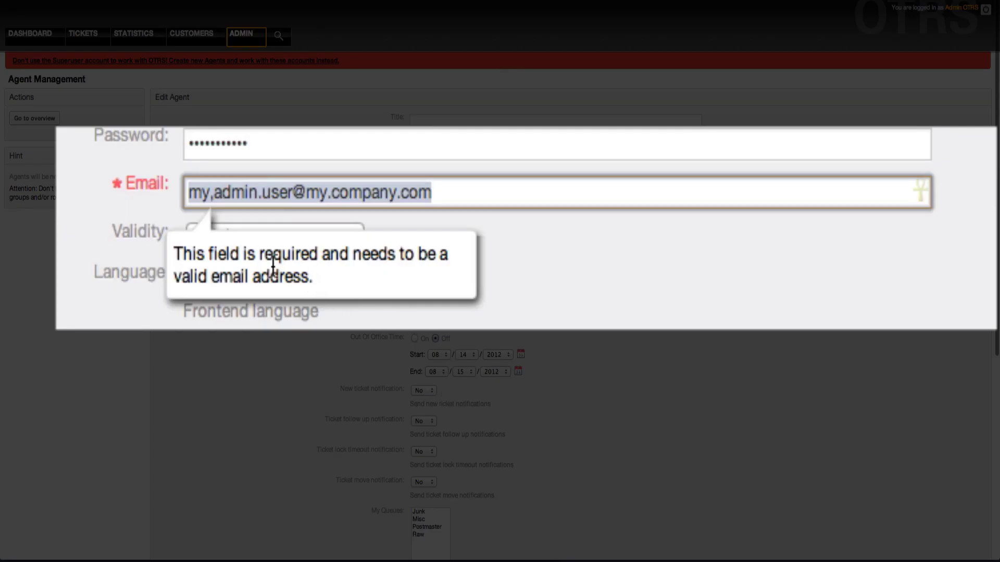
- Replace the email's domain part with an otrs domain
{"action": "left_click", "coordinate": [328, 188]}
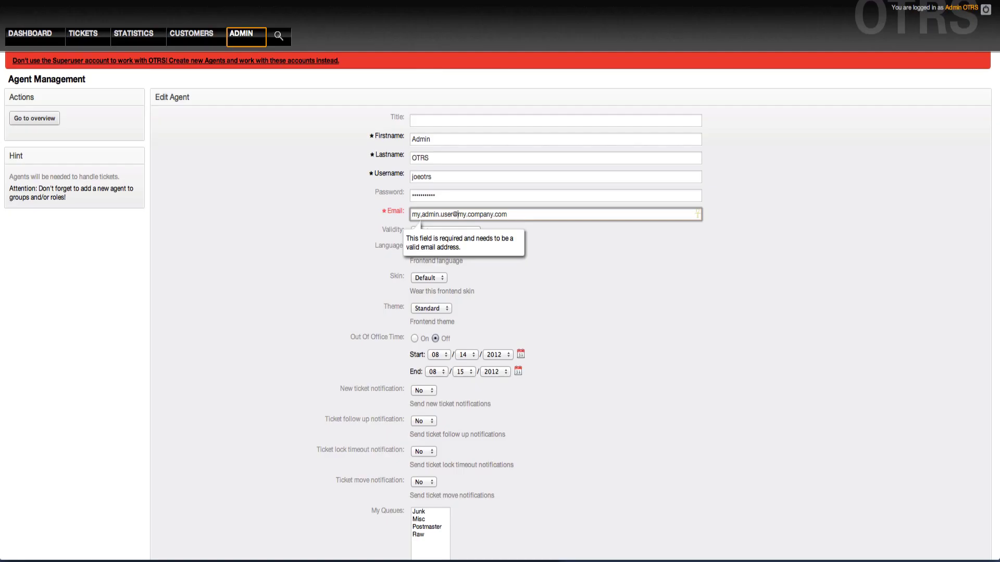
{"action": "key", "text": "shift+End"}
{"action": "key", "text": "BackSpace"}
{"action": "type", "text": "otrs.o"}
{"action": "key", "text": "BackSpace"}
{"action": "type", "text": "or"}
{"action": "key", "text": "BackSpace"}
{"action": "key", "text": "BackSpace"}
{"action": "type", "text": "com"}
{"action": "key", "text": "BackSpace"}
{"action": "key", "text": "BackSpace"}
{"action": "key", "text": "BackSpace"}
{"action": "type", "text": "com"}
- Change the email's mailbox name to 'valid' and save the agent
{"action": "left_click_drag", "start_coordinate": [453, 214], "coordinate": [411, 214]}
{"action": "key", "text": "BackSpace"}
{"action": "type", "text": "invua"}
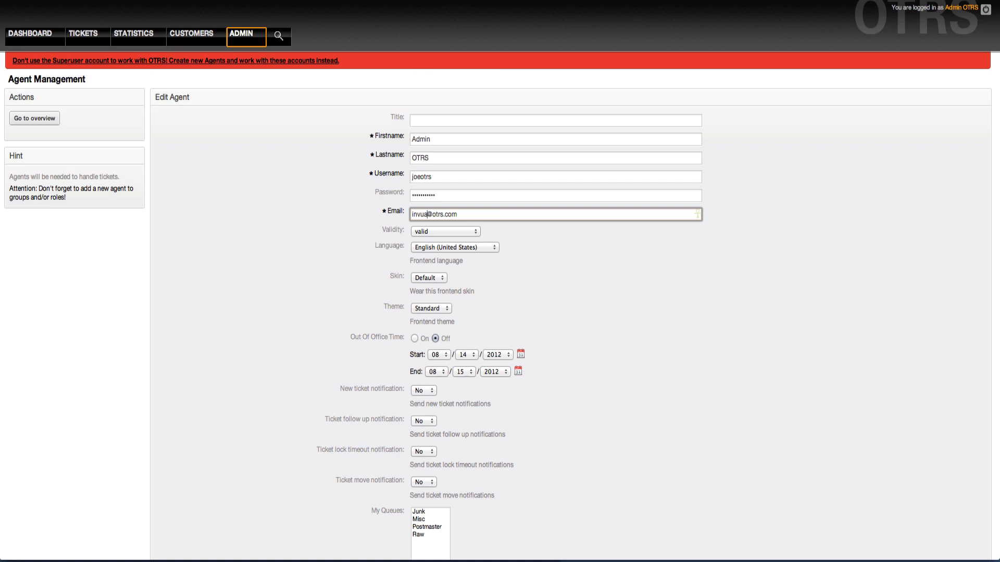
{"action": "key", "text": "BackSpace"}
{"action": "key", "text": "BackSpace"}
{"action": "type", "text": "alid"}
{"action": "key", "text": "Return"}
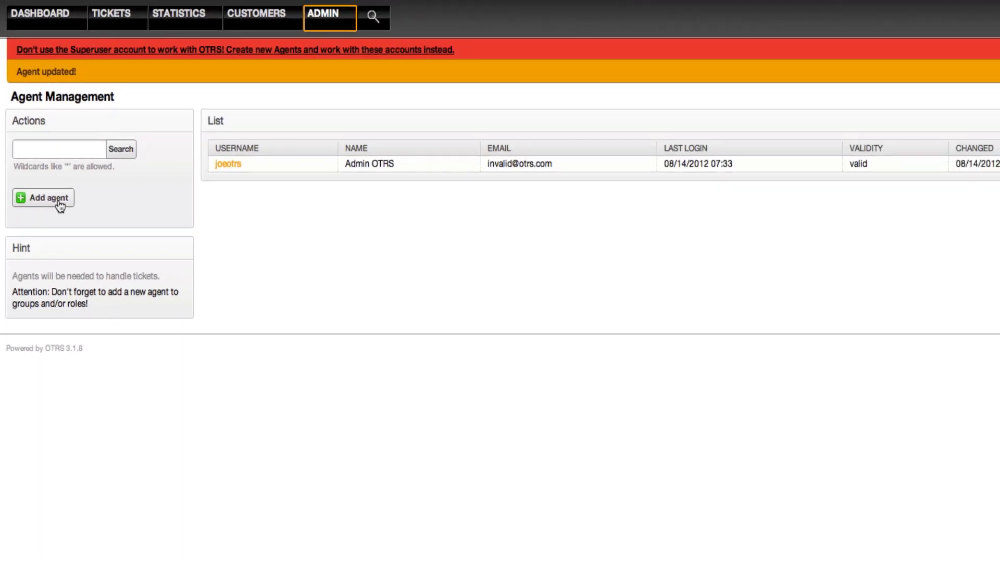
- Start a new agent with first name 'Super' and last name 'Admin'
{"action": "left_click", "coordinate": [60, 202]}
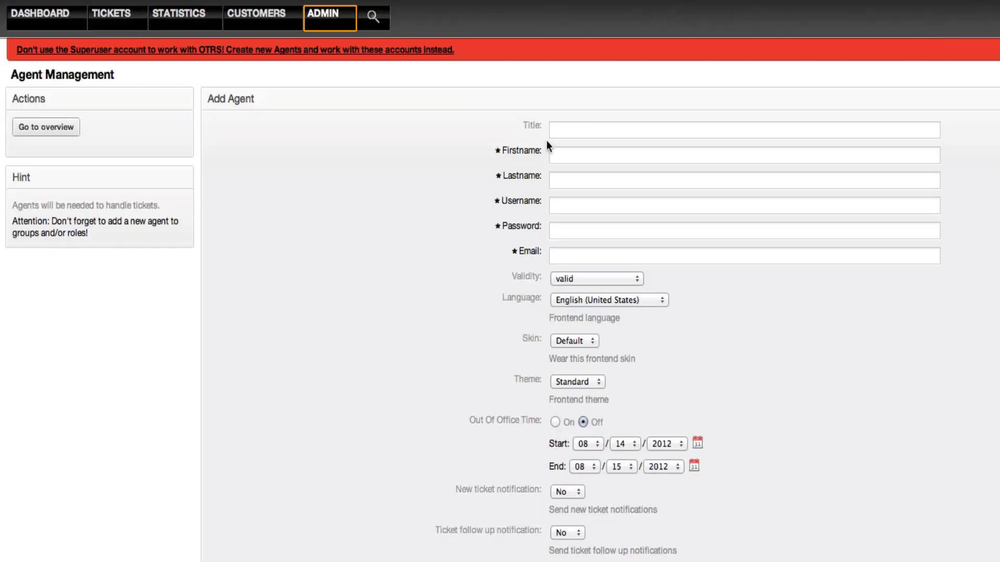
{"action": "left_click", "coordinate": [558, 156]}
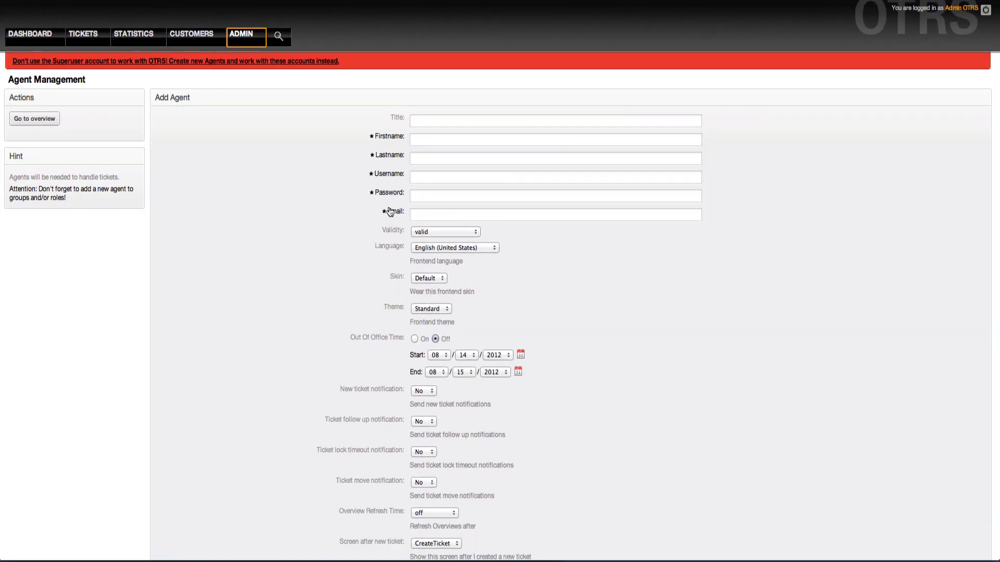
{"action": "left_click", "coordinate": [433, 138]}
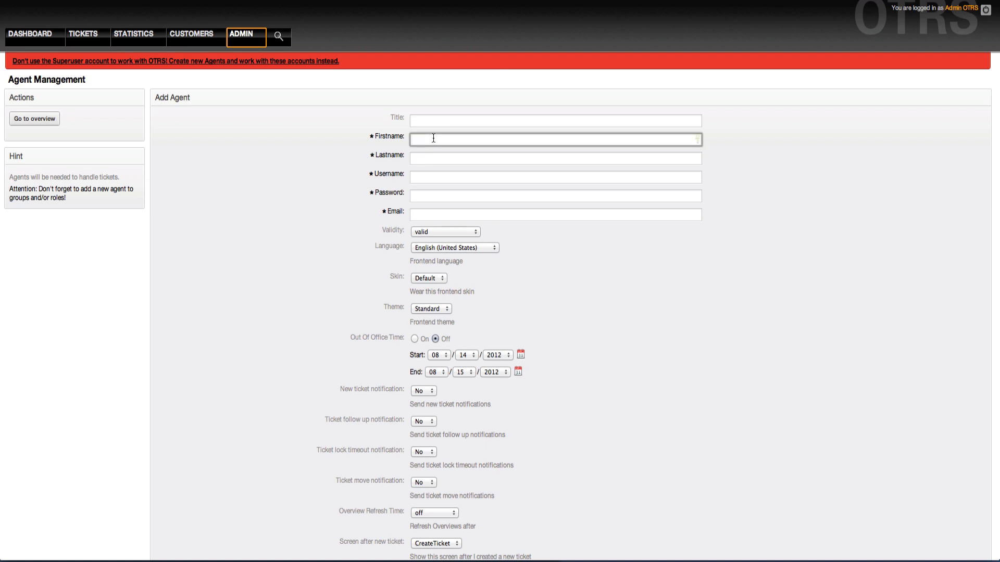
{"action": "type", "text": "My F"}
{"action": "type", "text": "i"}
{"action": "key", "text": "BackSpace"}
{"action": "key", "text": "BackSpace"}
{"action": "key", "text": "BackSpace"}
{"action": "key", "text": "BackSpace"}
{"action": "key", "text": "BackSpace"}
{"action": "type", "text": "Superu"}
{"action": "key", "text": "BackSpace"}
{"action": "key", "text": "Tab"}
{"action": "type", "text": "Adim"}
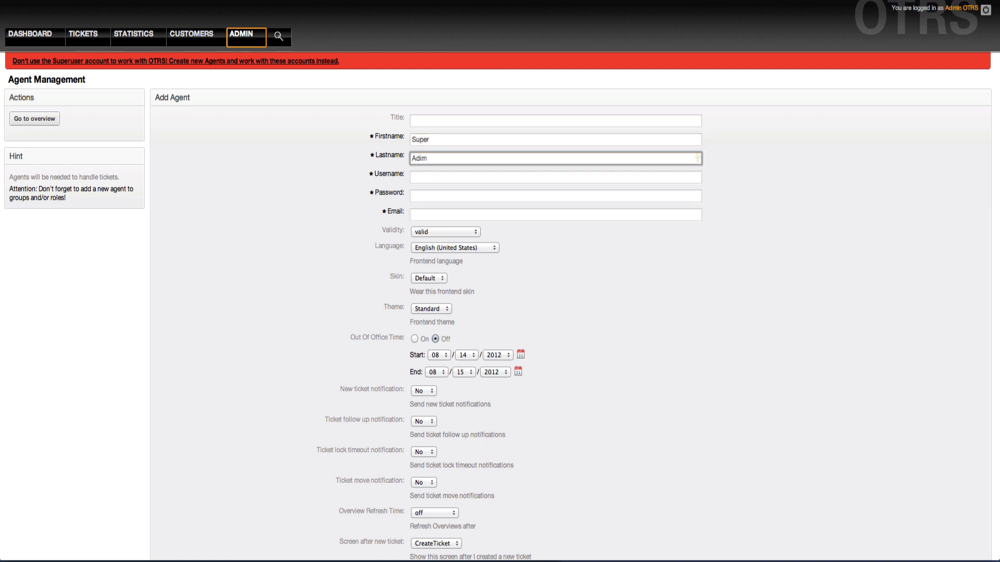
{"action": "key", "text": "BackSpace"}
{"action": "key", "text": "BackSpace"}
{"action": "type", "text": "min"}
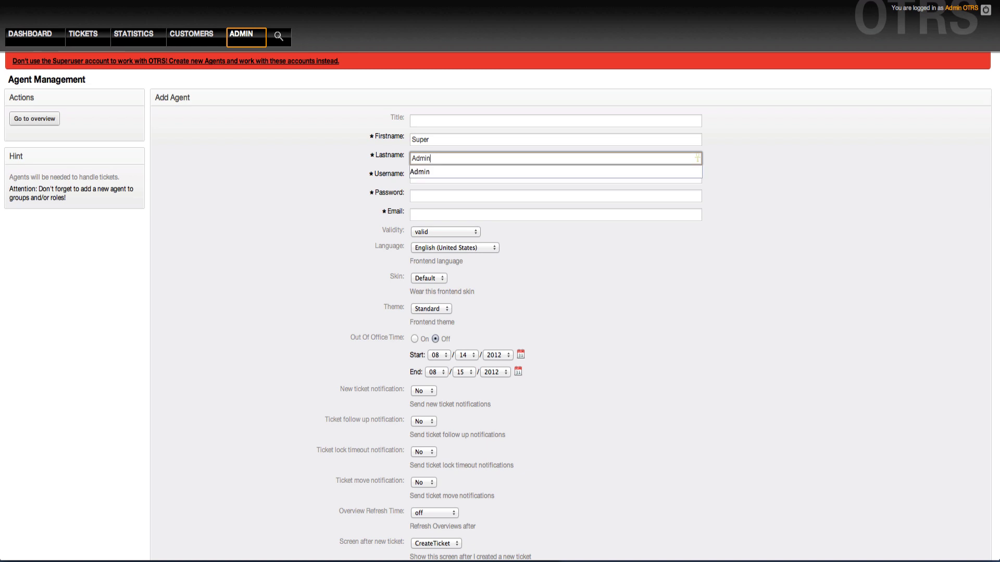
- Enter a username for the new Super Admin agent
{"action": "key", "text": "Tab"}
{"action": "type", "text": "ad"}
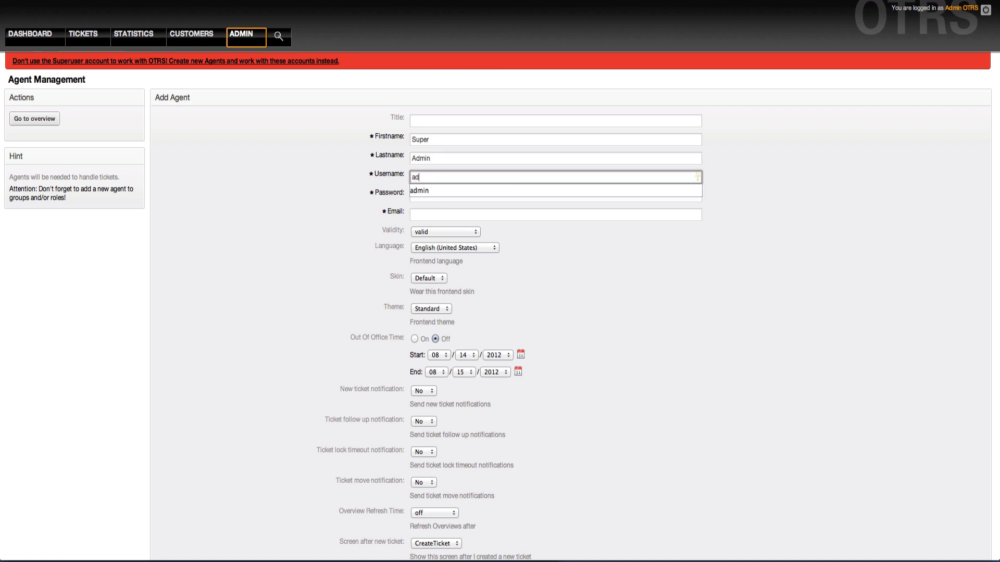
{"action": "type", "text": "min"}
{"action": "key", "text": "Tab"}
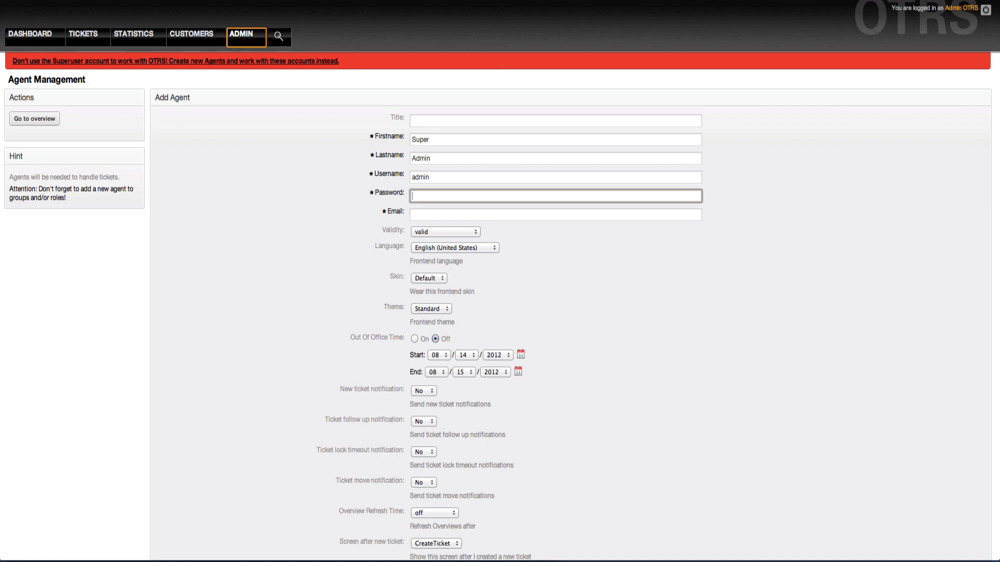
{"action": "key", "text": "shift+Tab"}
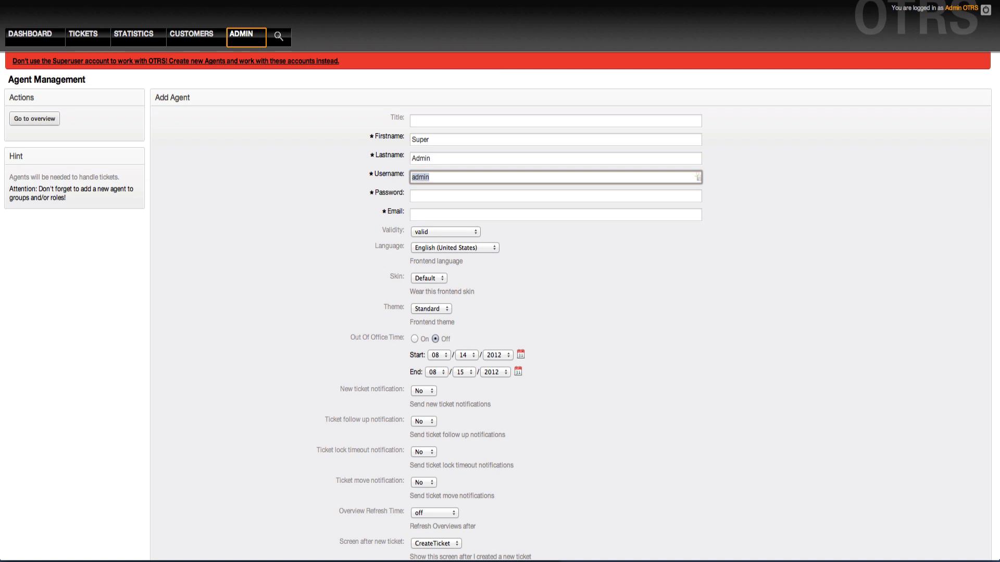
{"action": "key", "text": "Right"}
{"action": "key", "text": "BackSpace"}
{"action": "key", "text": "BackSpace"}
{"action": "key", "text": "BackSpace"}
{"action": "key", "text": "BackSpace"}
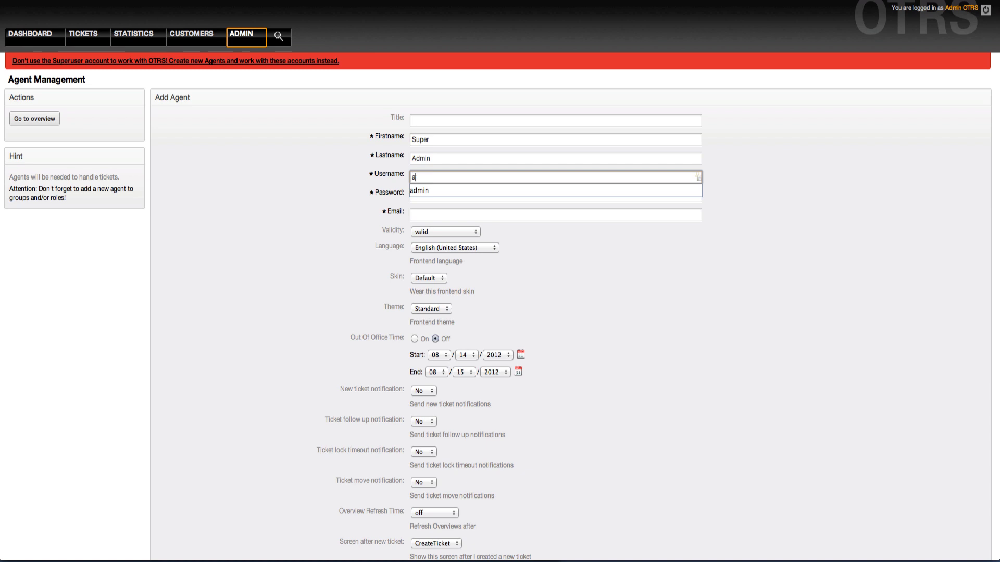
{"action": "type", "text": "sh"}
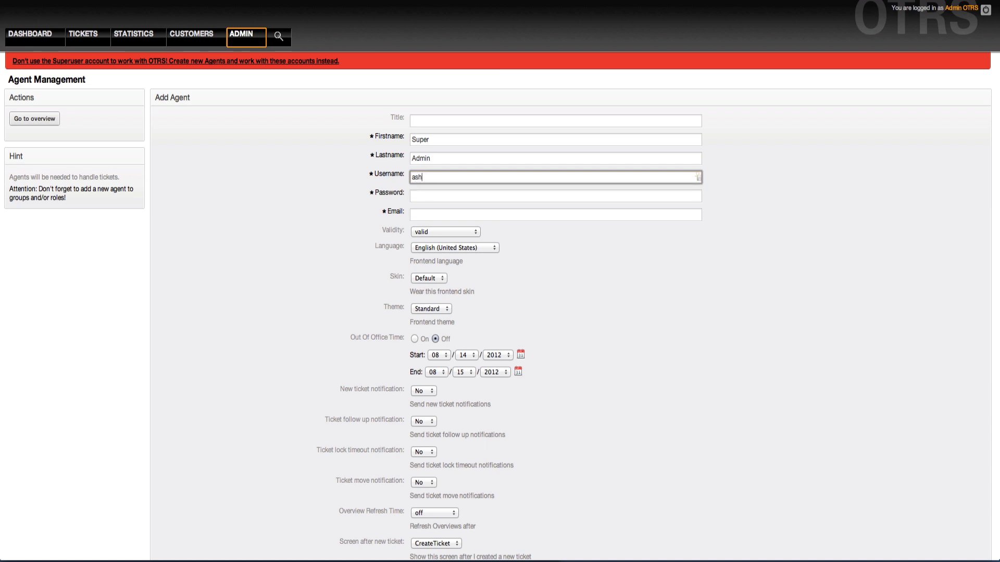
{"action": "type", "text": "ab"}
{"action": "key", "text": "Left"}
- Set a password for the new Super Admin agent
{"action": "left_click", "coordinate": [412, 197]}
{"action": "type", "text": "•••••"}
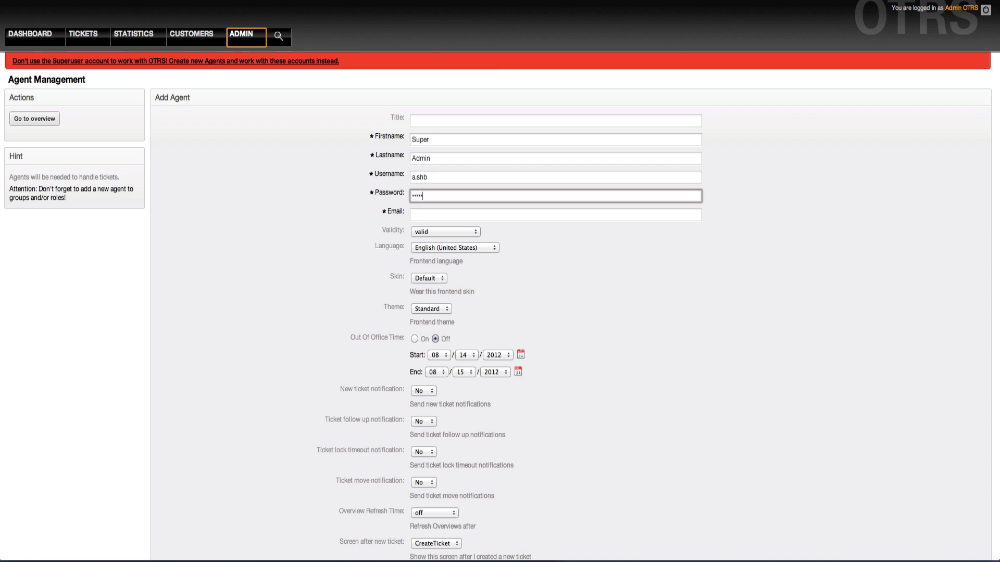
{"action": "key", "text": "BackSpace"}
{"action": "key", "text": "BackSpace"}
{"action": "key", "text": "BackSpace"}
{"action": "key", "text": "BackSpace"}
{"action": "key", "text": "BackSpace"}
{"action": "type", "text": "••••••"}
{"action": "key", "text": "Tab"}
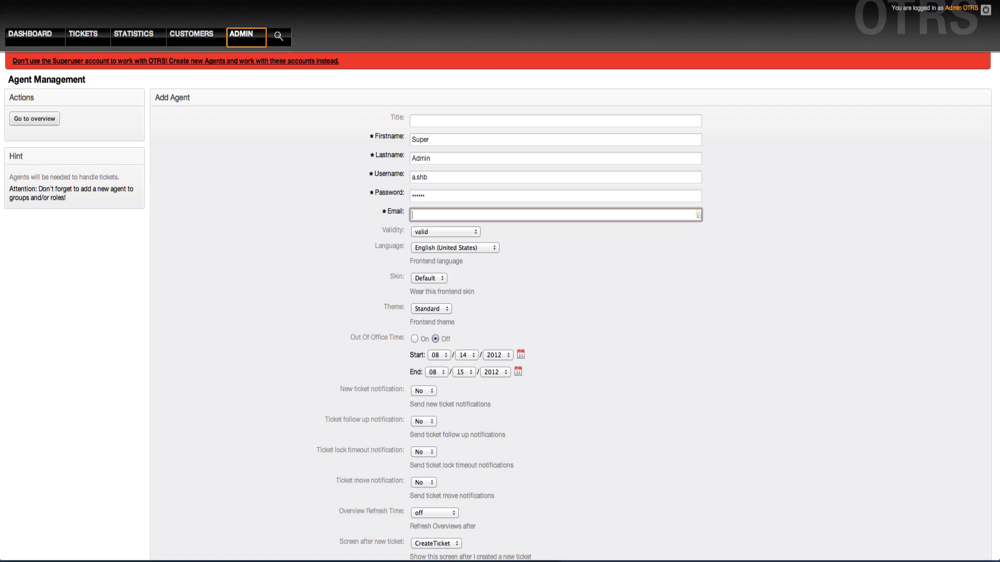
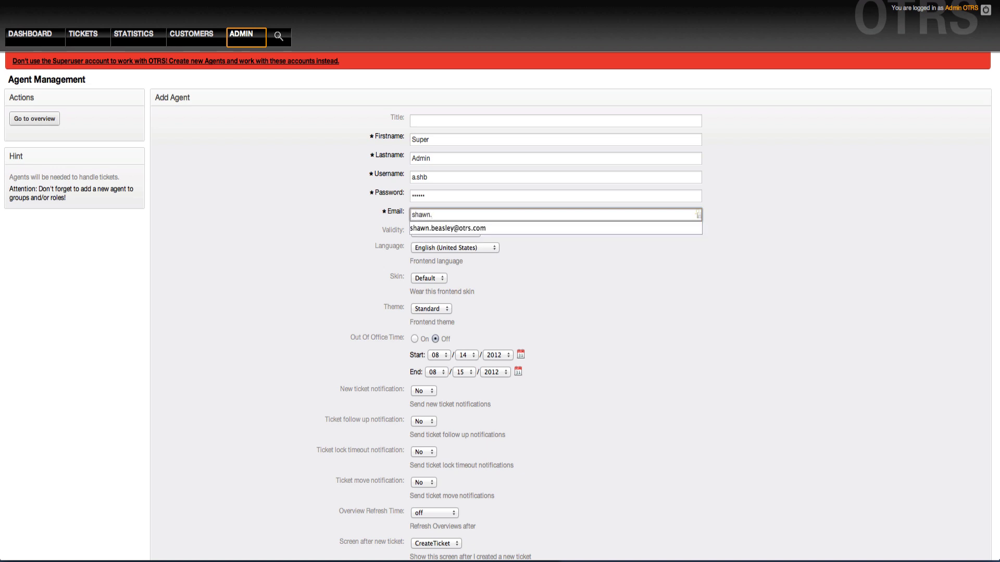
{"action": "key", "text": "Tab"}
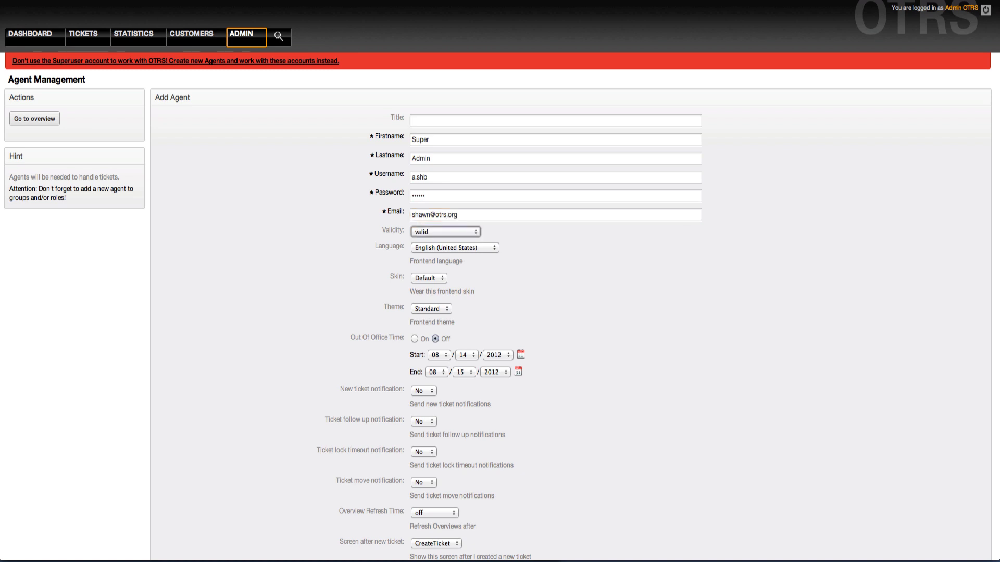
{"action": "scroll", "coordinate": [434, 257], "scroll_direction": "down", "scroll_amount": 3}
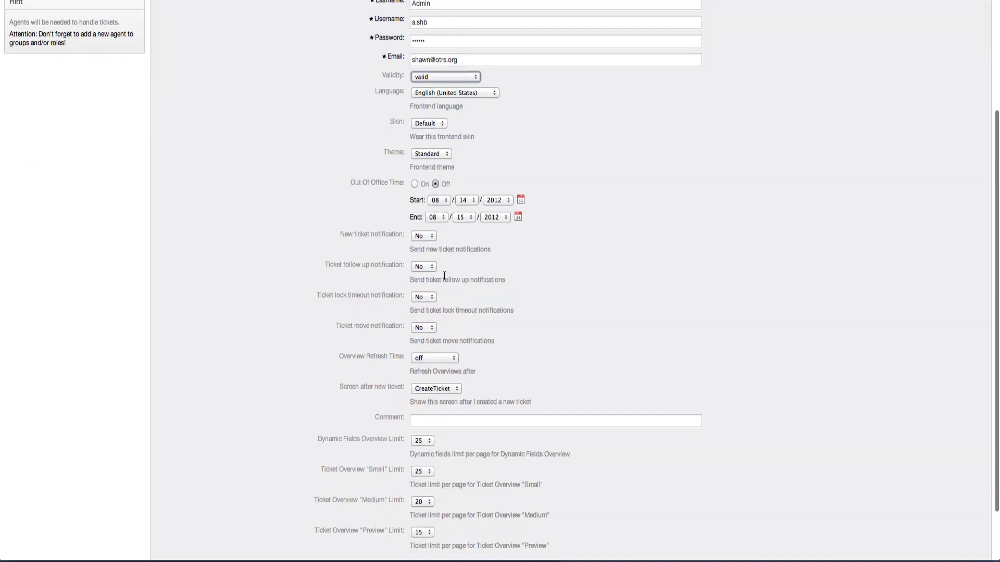
{"action": "scroll", "coordinate": [433, 257], "scroll_direction": "down", "scroll_amount": 2}
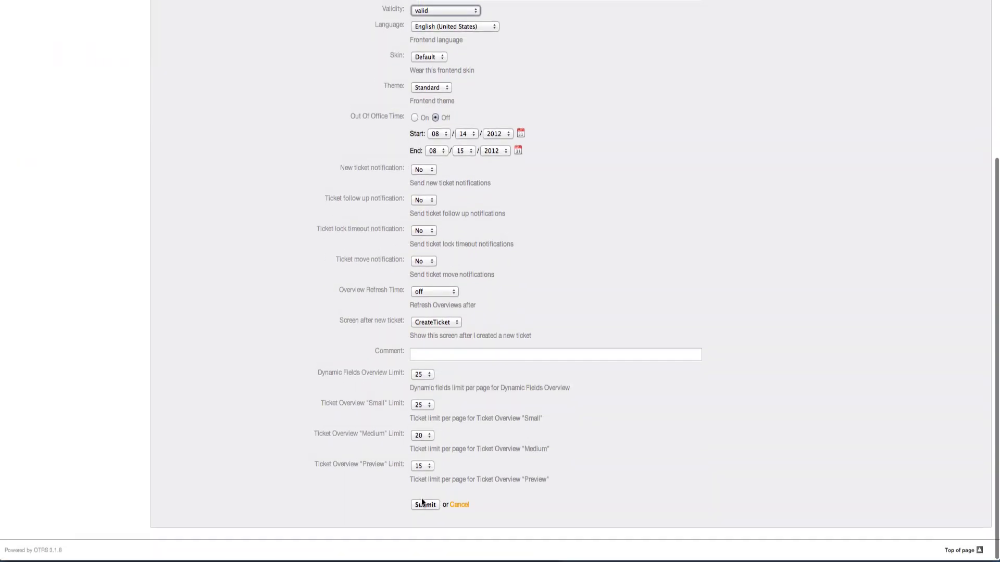
{"action": "scroll", "coordinate": [446, 406], "scroll_direction": "up", "scroll_amount": 3}
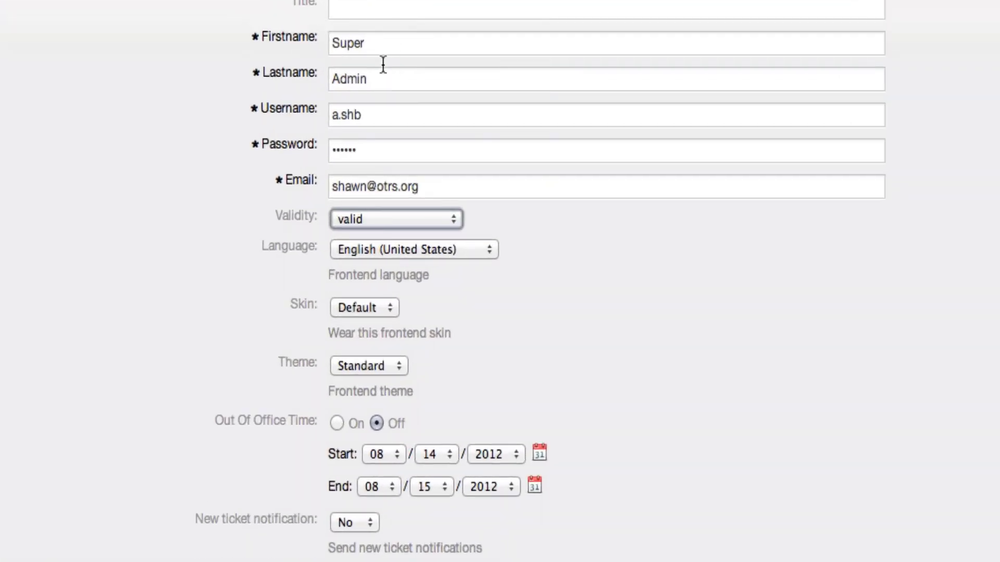
{"action": "scroll", "coordinate": [167, 85], "scroll_direction": "down", "scroll_amount": 3}
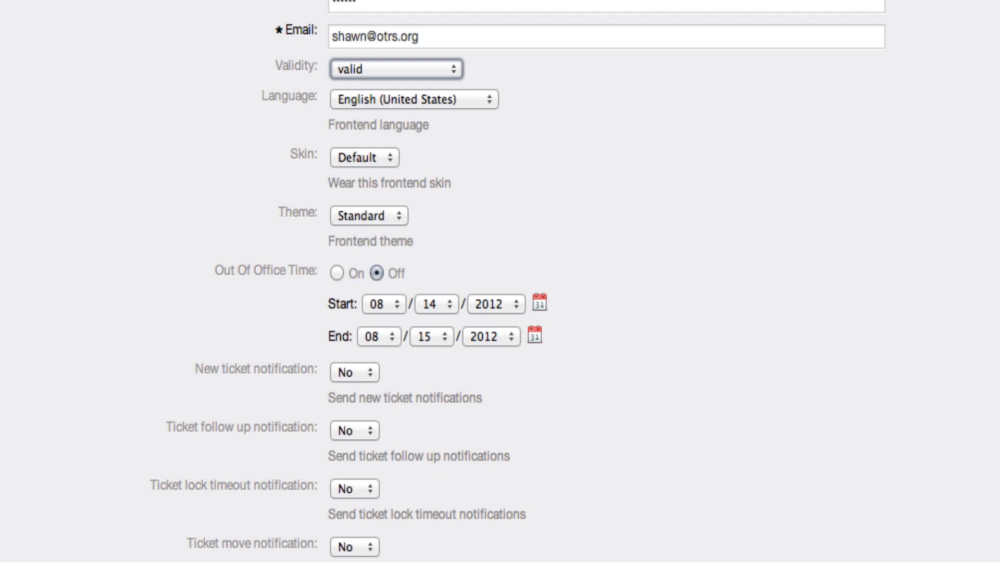
{"action": "scroll", "coordinate": [363, 26], "scroll_direction": "up", "scroll_amount": 3}
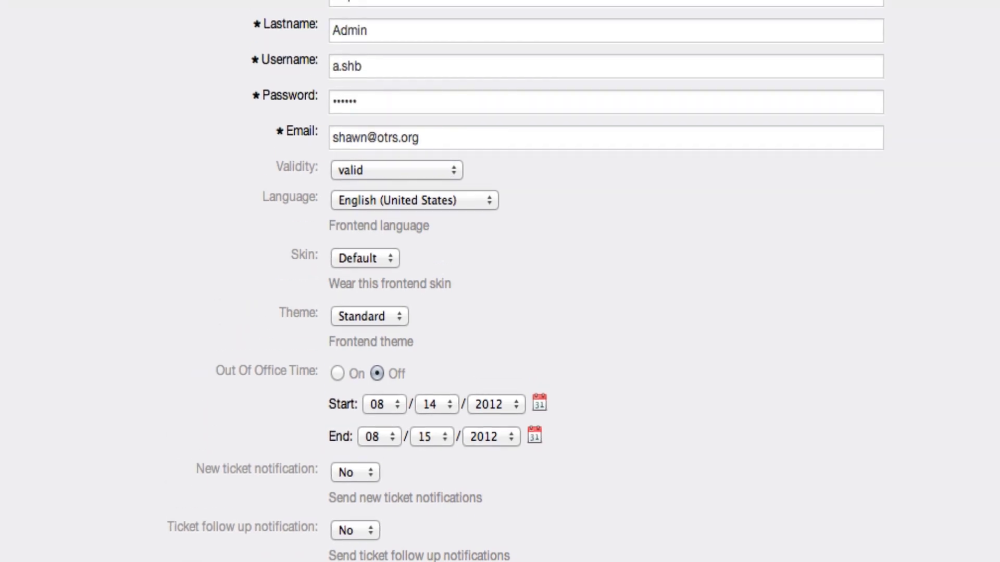
{"action": "left_click", "coordinate": [362, 21]}
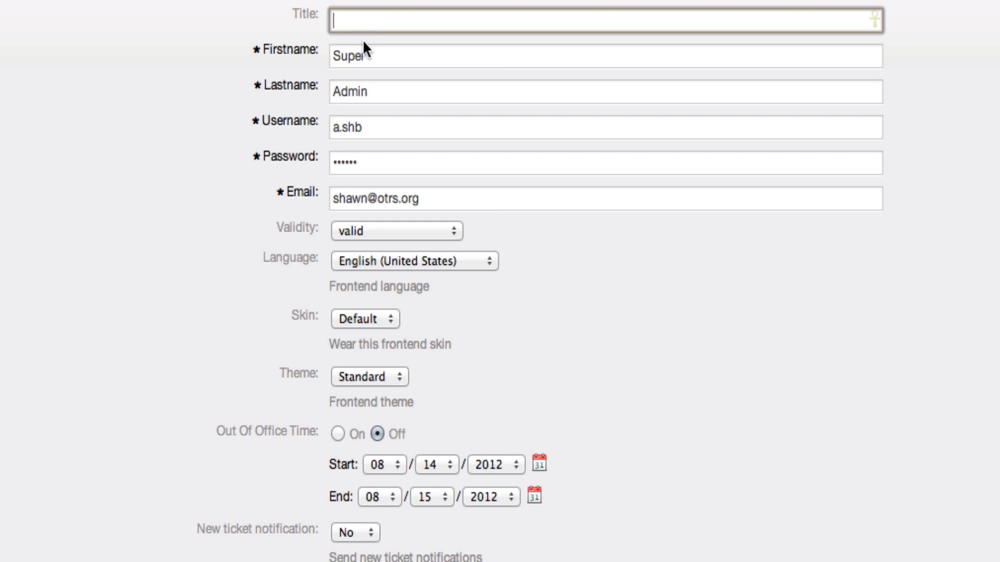
{"action": "left_click", "coordinate": [401, 50]}
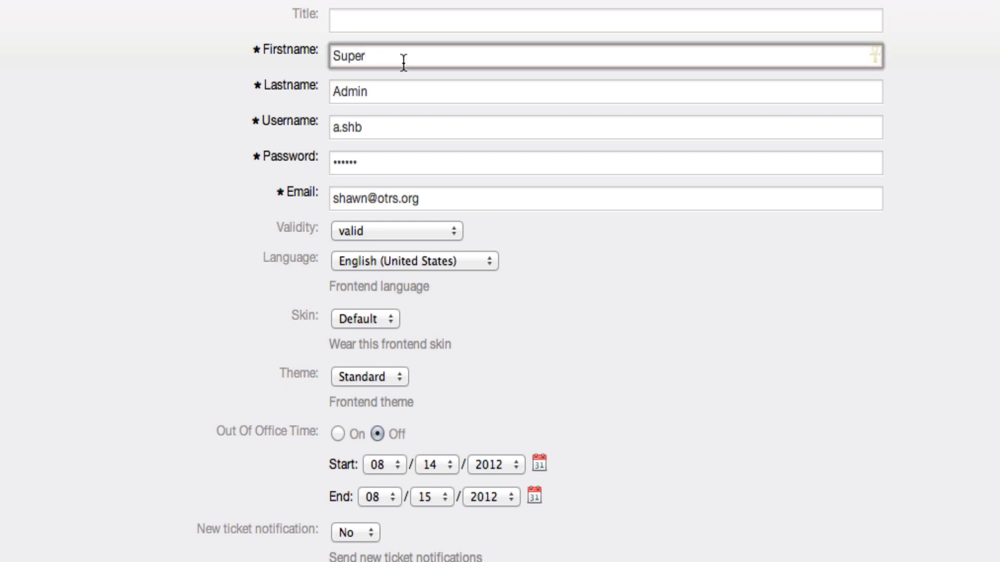
{"action": "left_click", "coordinate": [397, 92]}
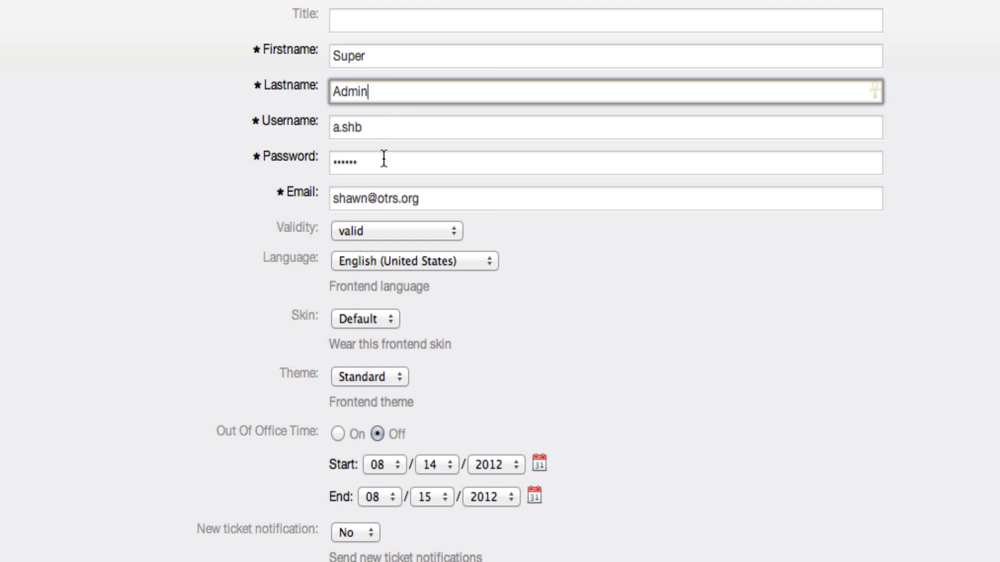
{"action": "left_click", "coordinate": [390, 133]}
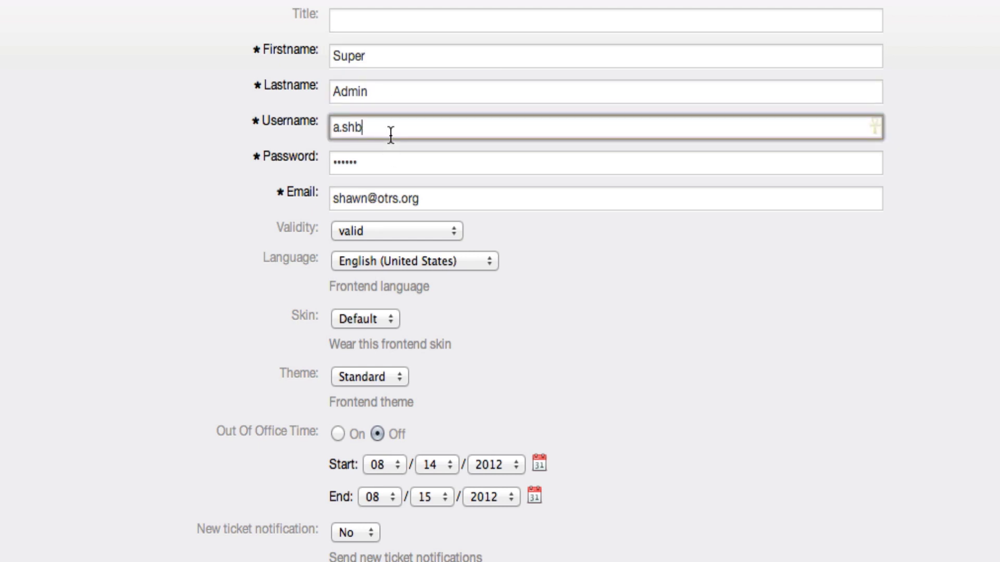
{"action": "left_click", "coordinate": [384, 163]}
{"action": "left_click", "coordinate": [467, 194]}
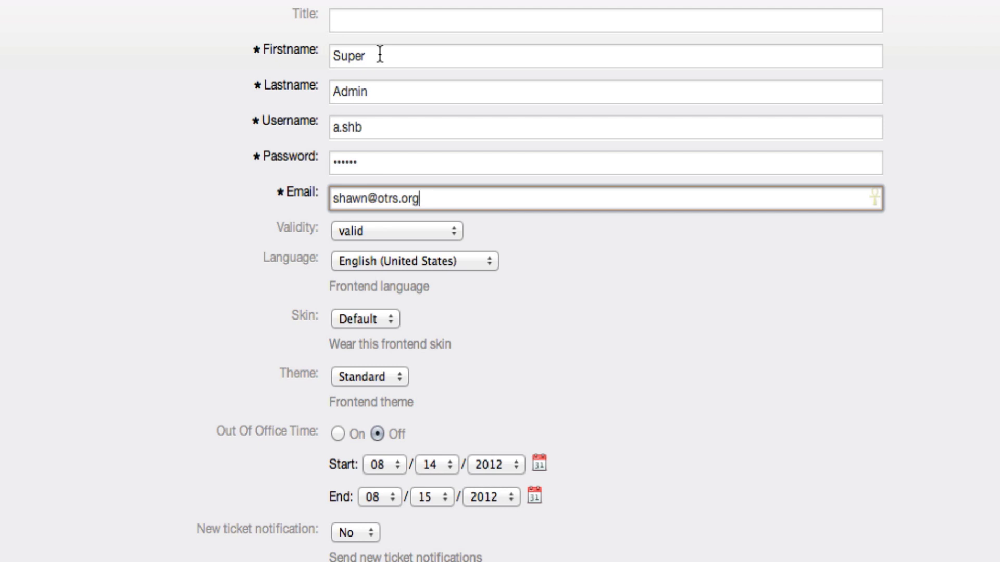
{"action": "double_click", "coordinate": [379, 128]}
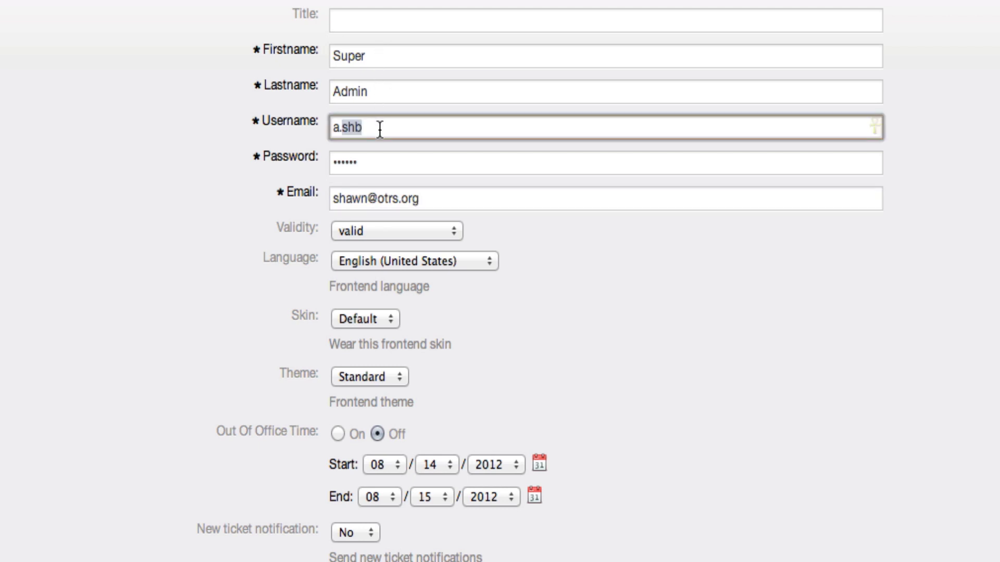
{"action": "left_click", "coordinate": [390, 61]}
- Show the Validity options: invalid, invalid-temporarily and valid
{"action": "left_click", "coordinate": [441, 195]}
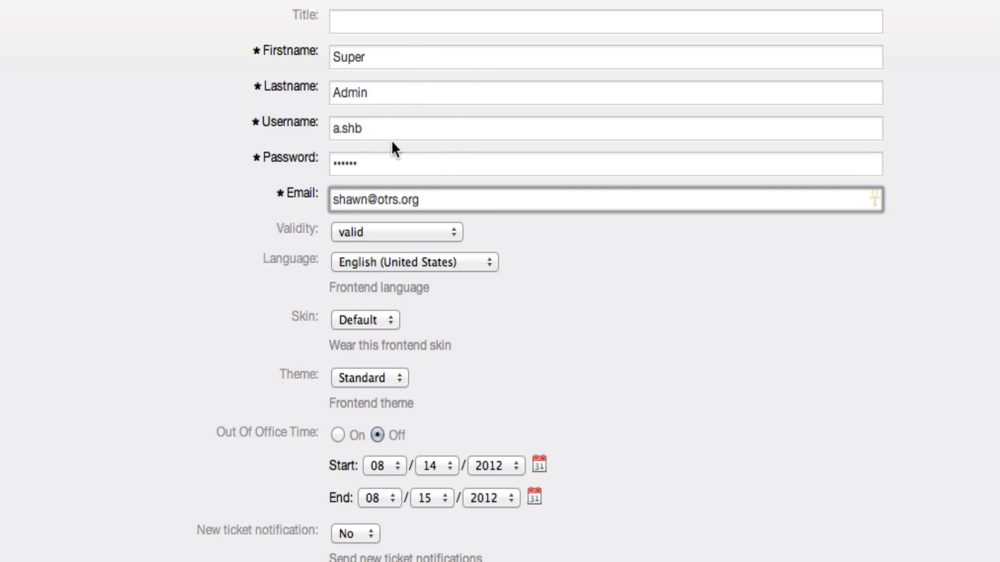
{"action": "left_click", "coordinate": [447, 238]}
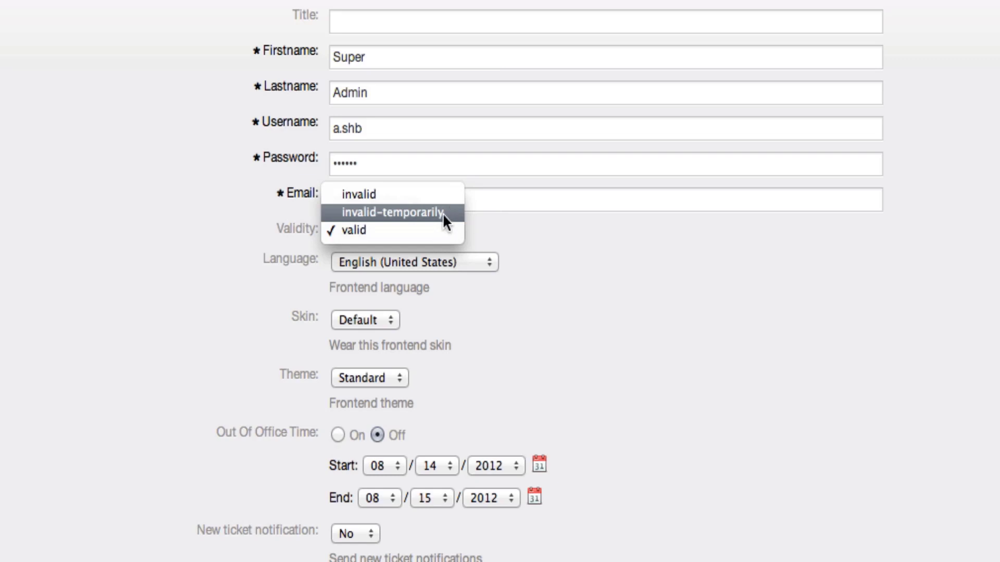
{"action": "left_click", "coordinate": [505, 236]}
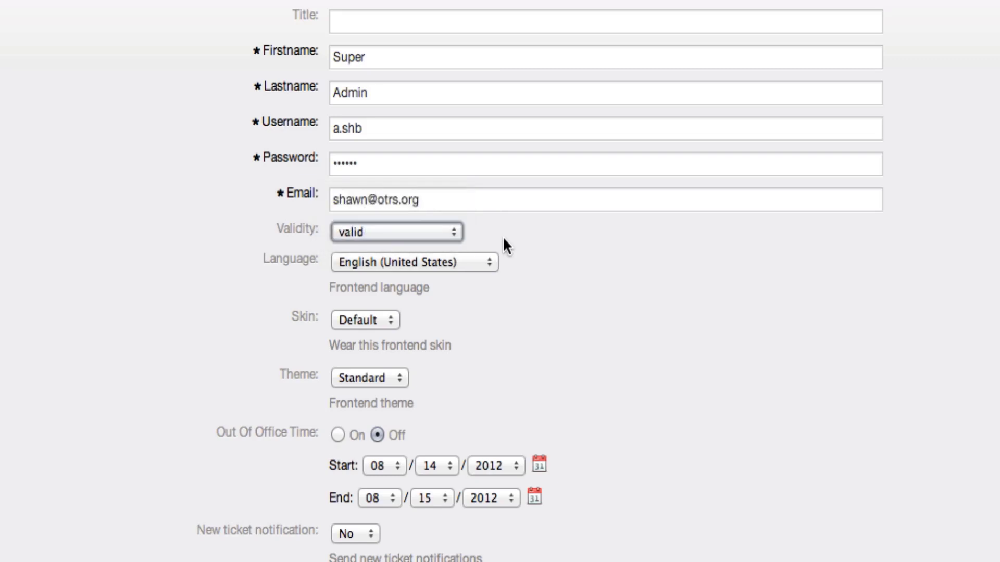
{"action": "left_click", "coordinate": [463, 263]}
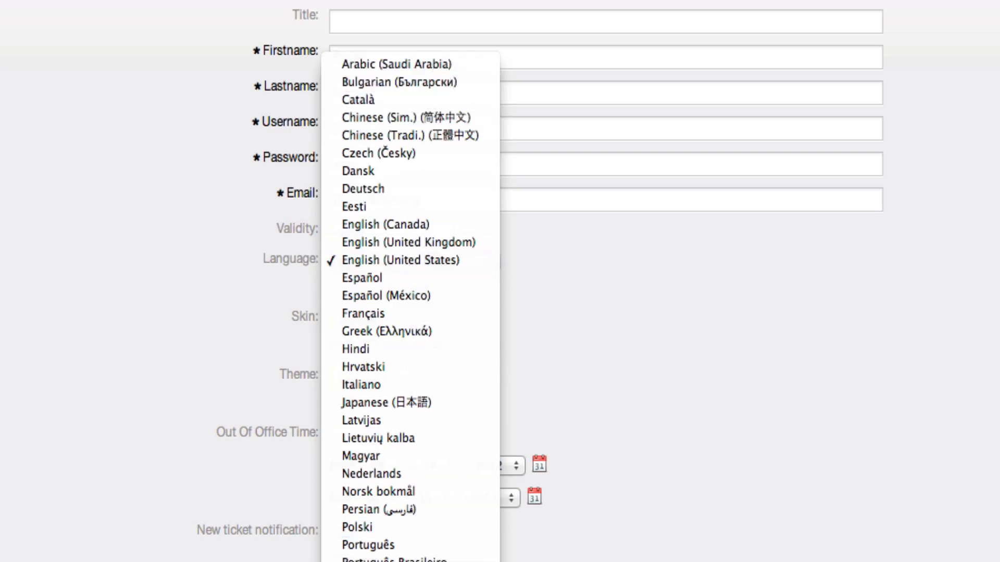
{"action": "left_click", "coordinate": [566, 276]}
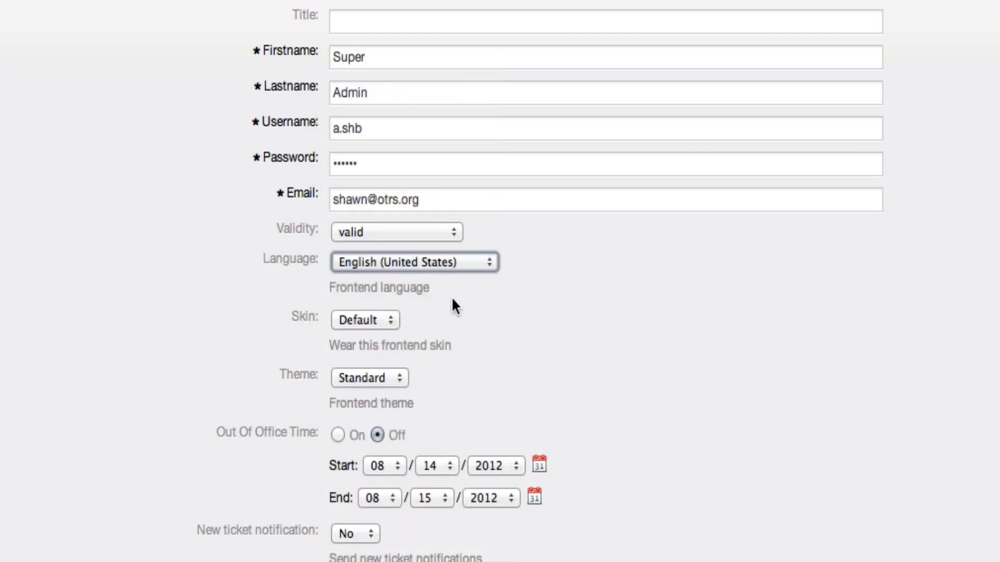
{"action": "left_click", "coordinate": [370, 320]}
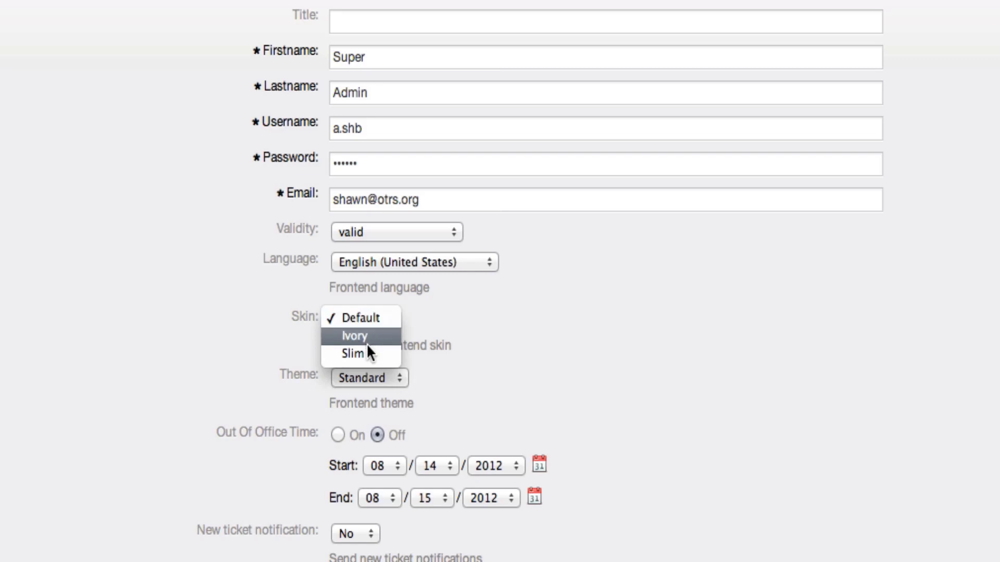
{"action": "left_click", "coordinate": [467, 320]}
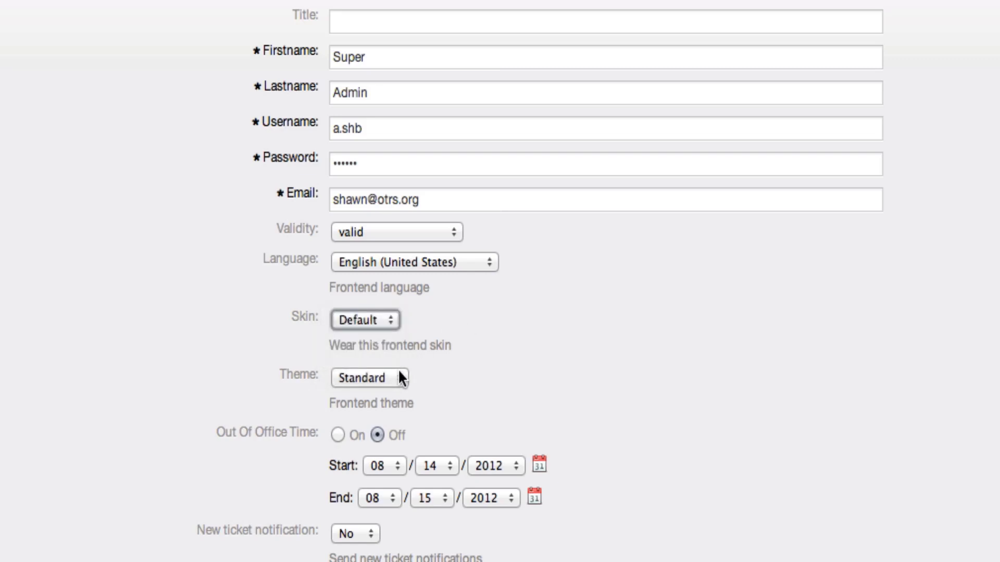
{"action": "left_click", "coordinate": [398, 371]}
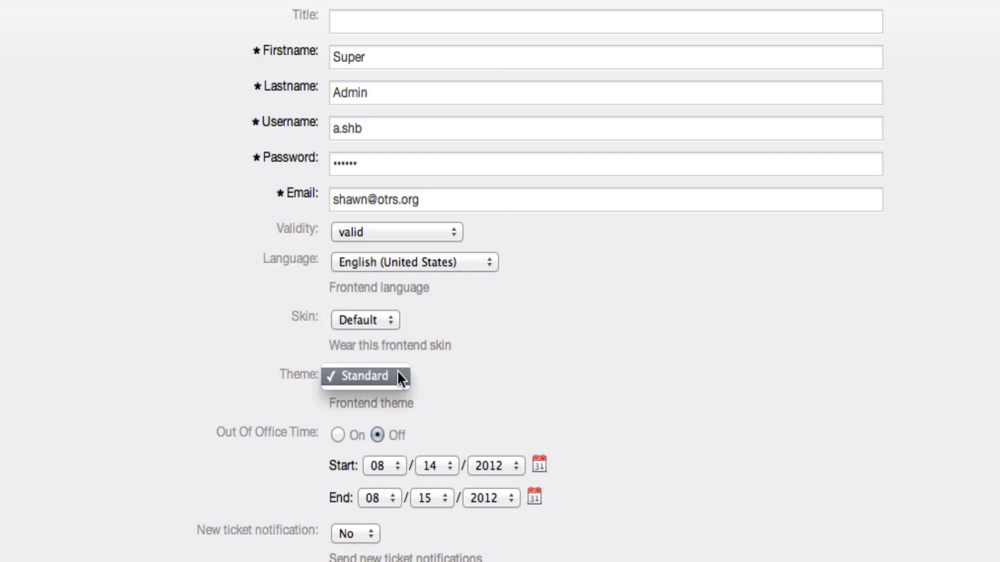
{"action": "left_click", "coordinate": [444, 356]}
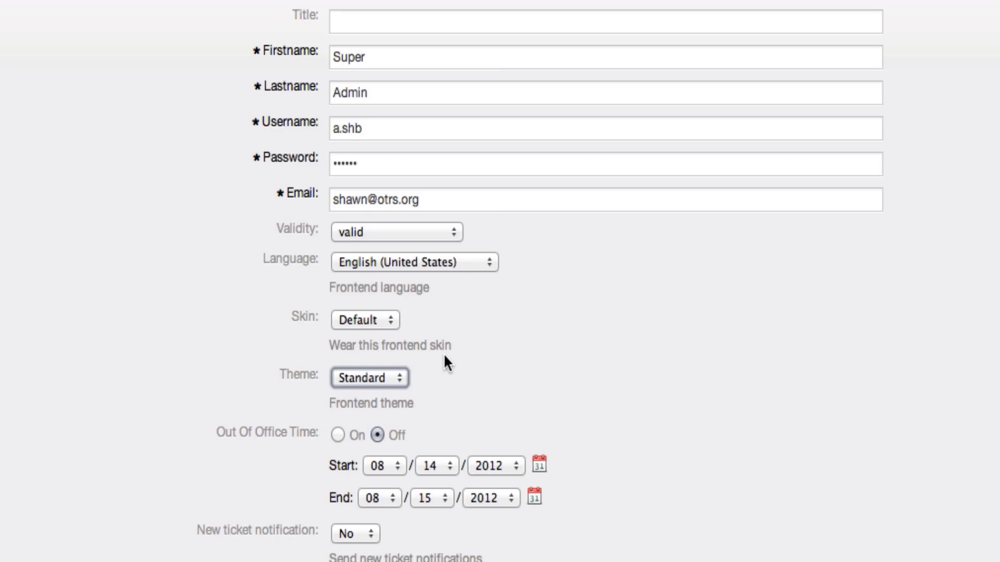
{"action": "scroll", "coordinate": [444, 356], "scroll_direction": "down", "scroll_amount": 4}
{"action": "scroll", "coordinate": [393, 348], "scroll_direction": "down", "scroll_amount": 2}
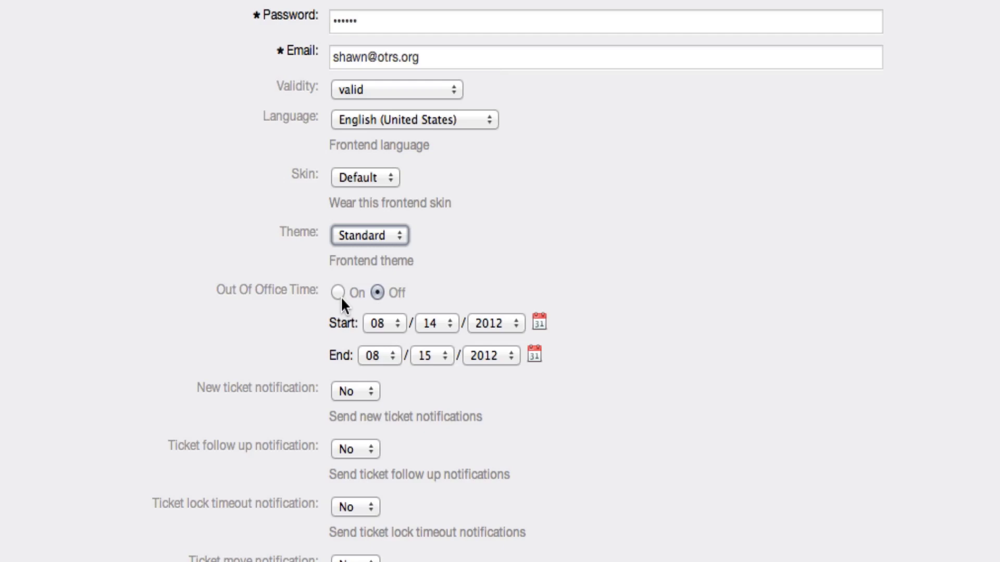
{"action": "scroll", "coordinate": [304, 312], "scroll_direction": "down", "scroll_amount": 5}
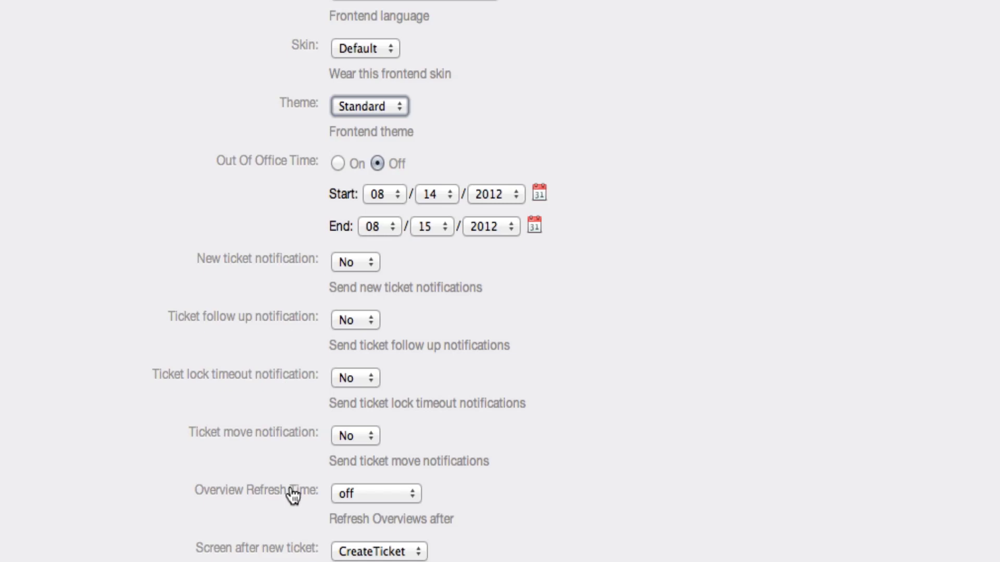
{"action": "scroll", "coordinate": [293, 495], "scroll_direction": "down", "scroll_amount": 2}
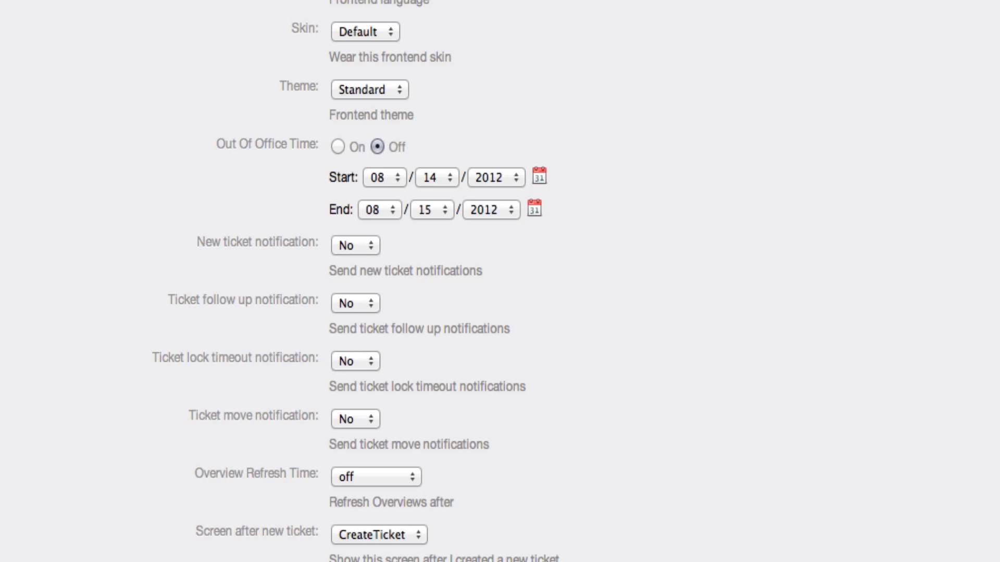
{"action": "scroll", "coordinate": [253, 537], "scroll_direction": "up", "scroll_amount": 10}
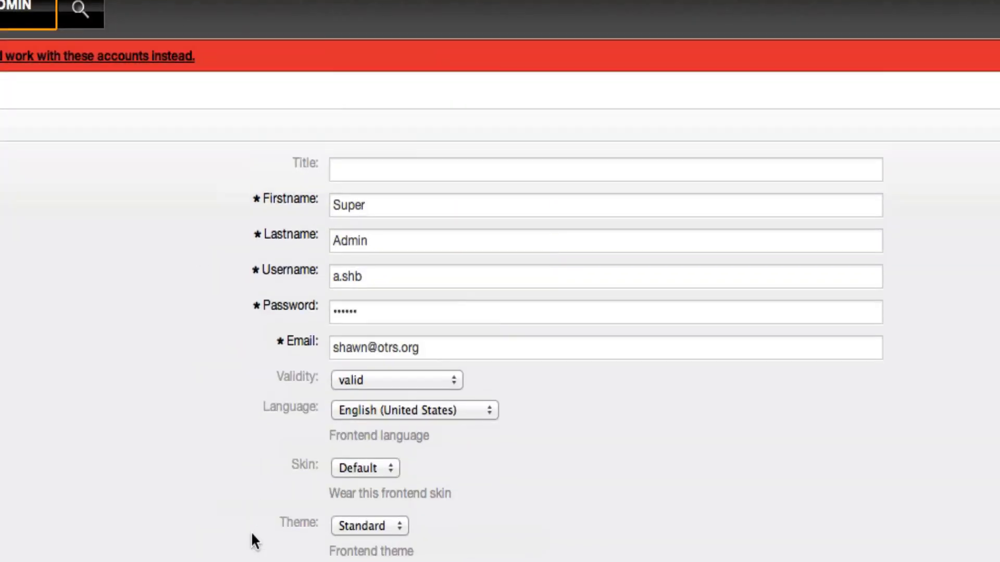
{"action": "scroll", "coordinate": [254, 545], "scroll_direction": "down", "scroll_amount": 8}
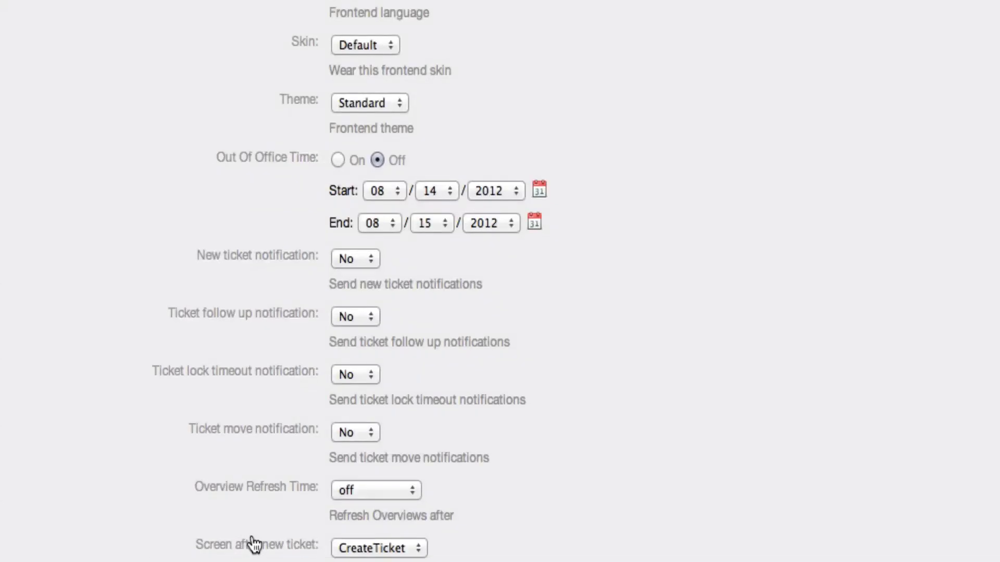
{"action": "scroll", "coordinate": [252, 539], "scroll_direction": "down", "scroll_amount": 1}
{"action": "scroll", "coordinate": [252, 538], "scroll_direction": "up", "scroll_amount": 1}
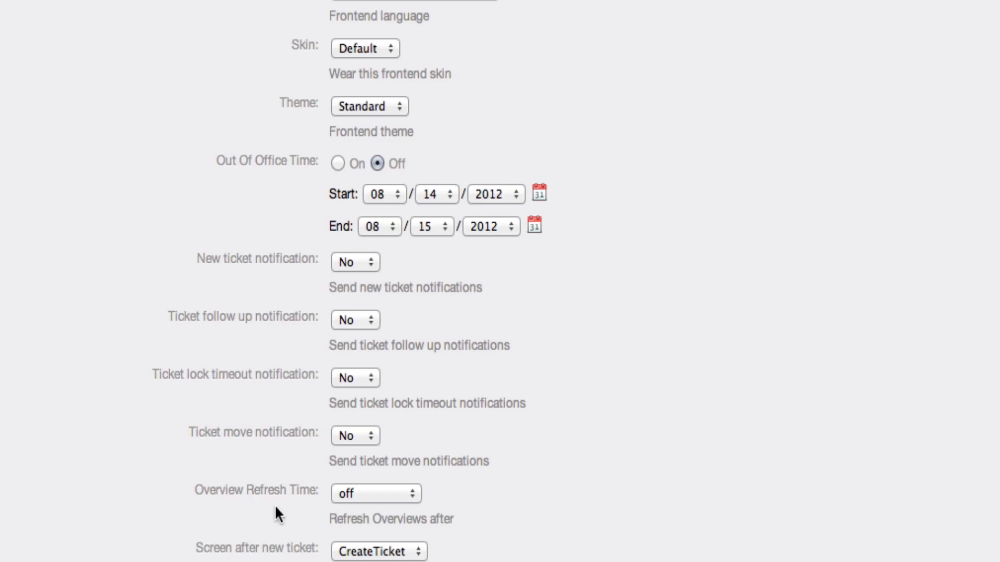
{"action": "scroll", "coordinate": [327, 424], "scroll_direction": "up", "scroll_amount": 5}
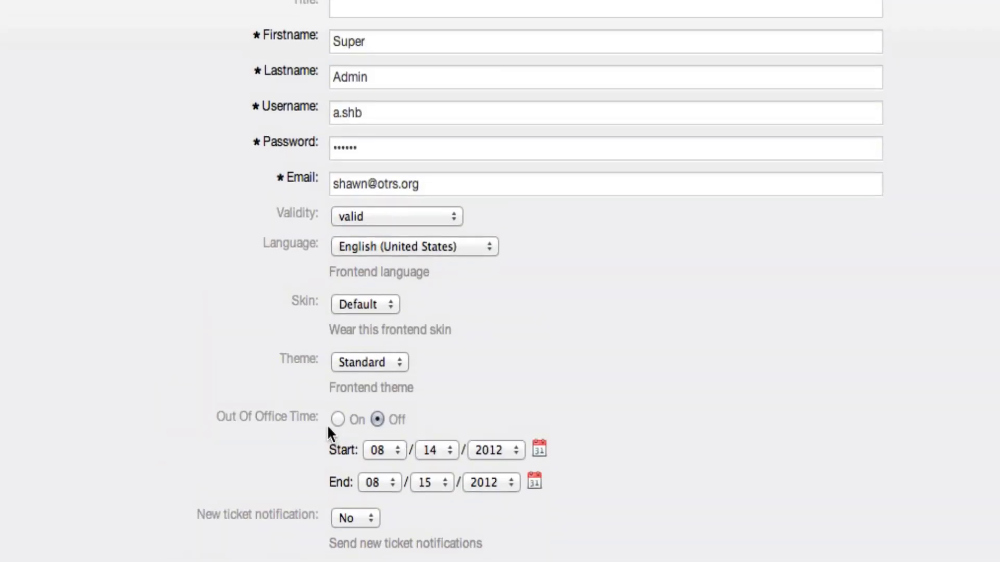
{"action": "scroll", "coordinate": [327, 424], "scroll_direction": "down", "scroll_amount": 5}
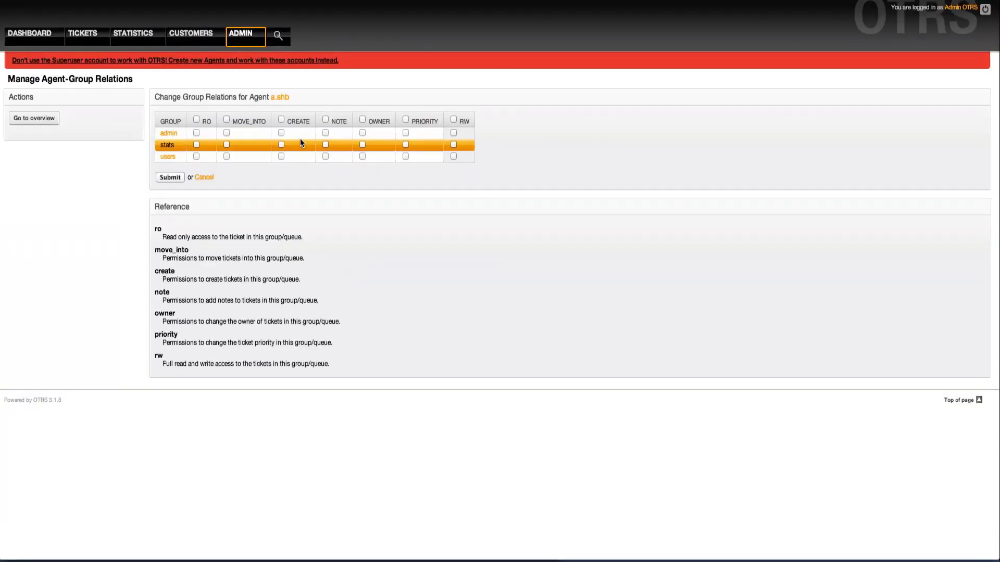
- Grant Super Admin rw on admin, stats and users, verify it, and return to Admin
{"action": "left_click", "coordinate": [452, 120]}
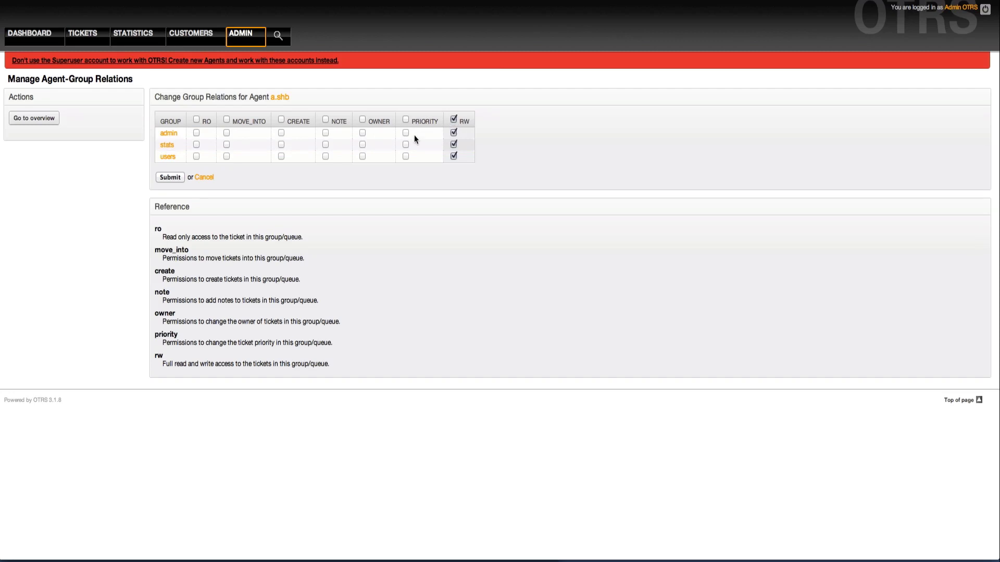
{"action": "left_click", "coordinate": [170, 178]}
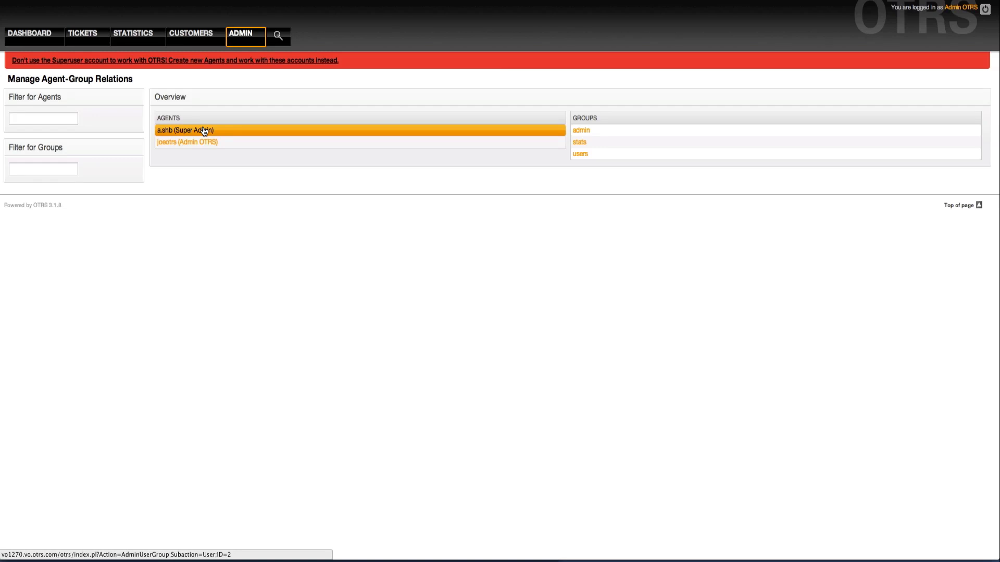
{"action": "left_click", "coordinate": [204, 135]}
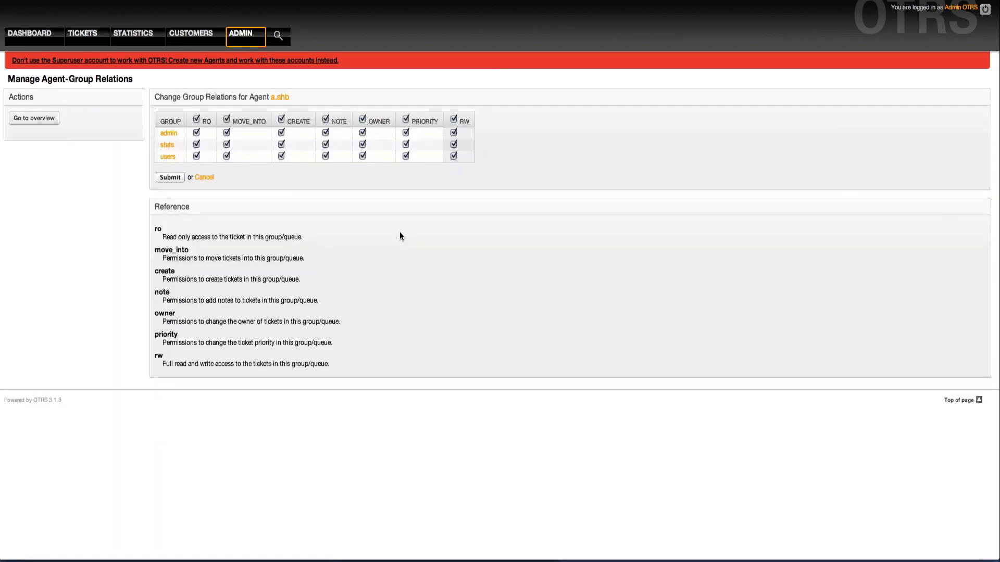
{"action": "left_click", "coordinate": [247, 37]}
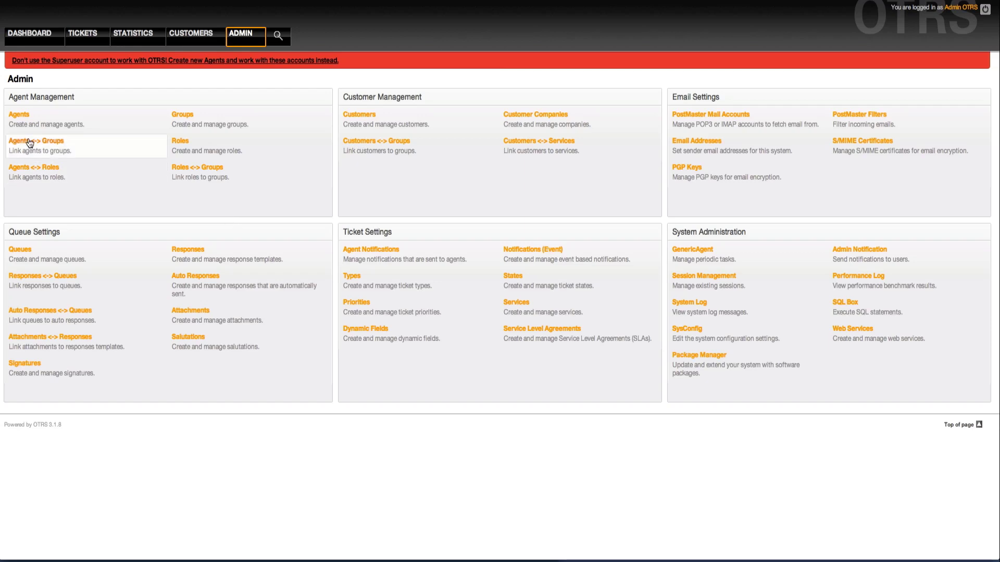
- Review Super Admin's saved settings, then return to the agent list
{"action": "left_click", "coordinate": [21, 118]}
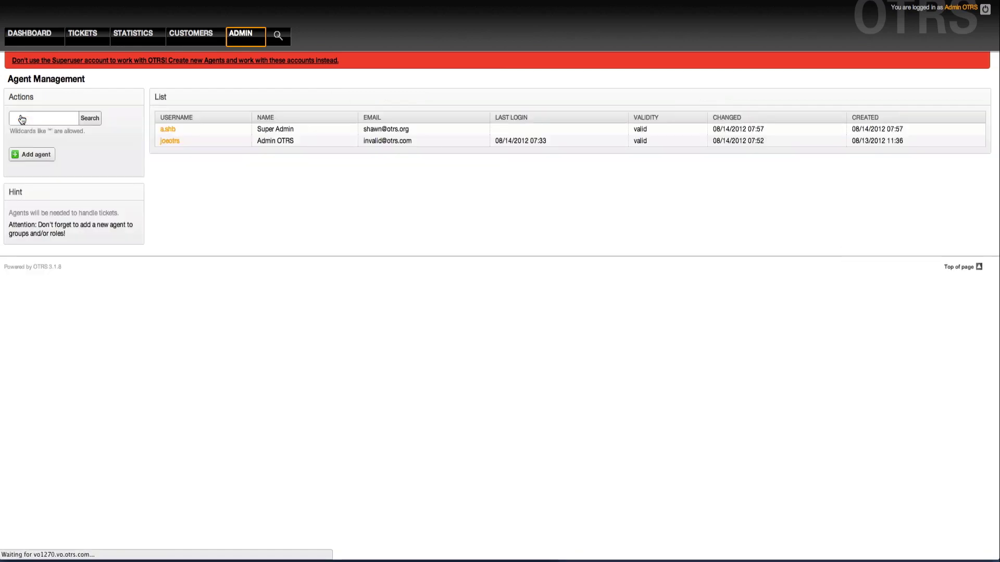
{"action": "left_click", "coordinate": [170, 131]}
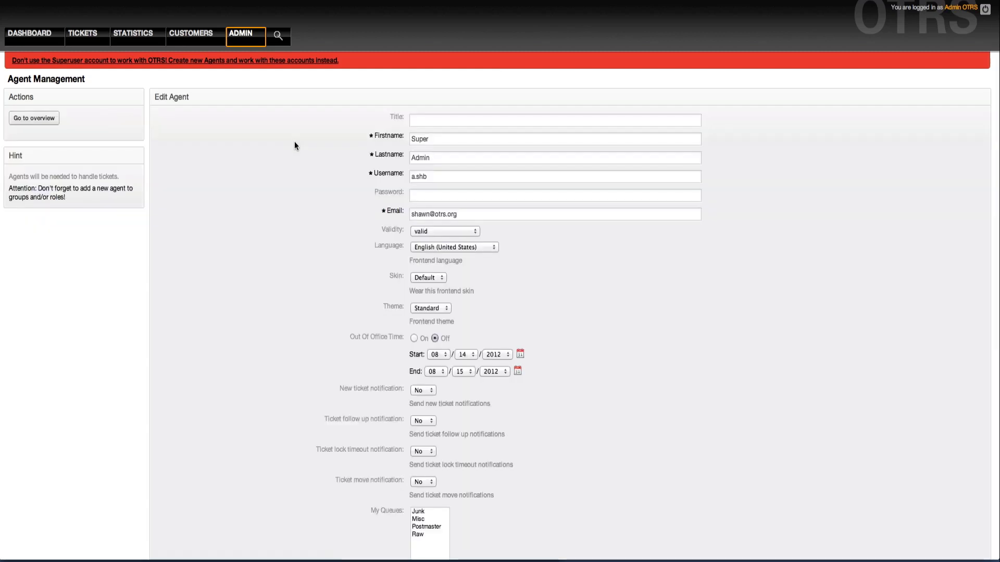
{"action": "scroll", "coordinate": [295, 144], "scroll_direction": "down", "scroll_amount": 5}
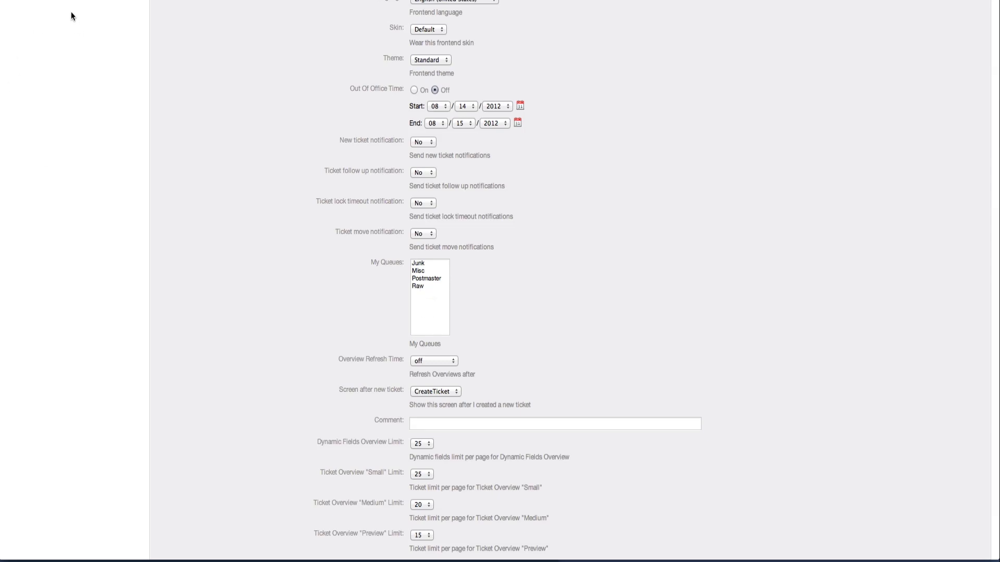
{"action": "scroll", "coordinate": [71, 12], "scroll_direction": "up", "scroll_amount": 3}
{"action": "scroll", "coordinate": [70, 13], "scroll_direction": "up", "scroll_amount": 3}
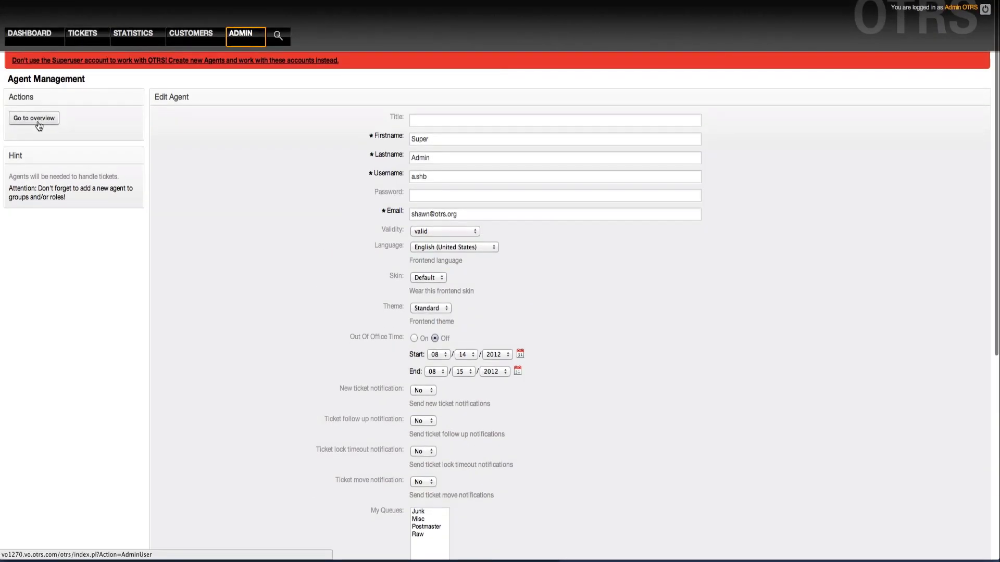
{"action": "left_click", "coordinate": [38, 123]}
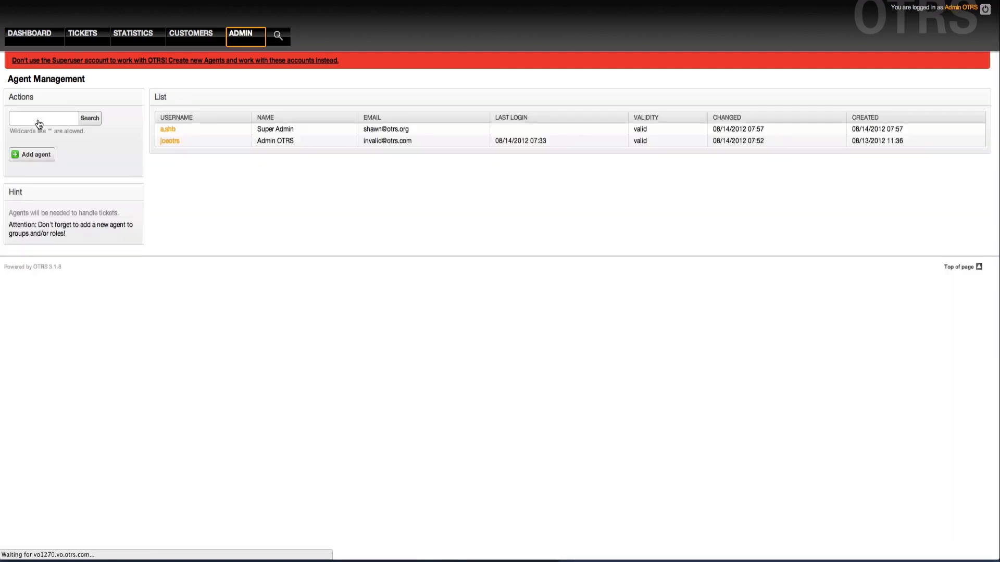
- Open a blank Add Agent form and scroll through its default fields
{"action": "left_click", "coordinate": [38, 164]}
{"action": "scroll", "coordinate": [269, 245], "scroll_direction": "down", "scroll_amount": 3}
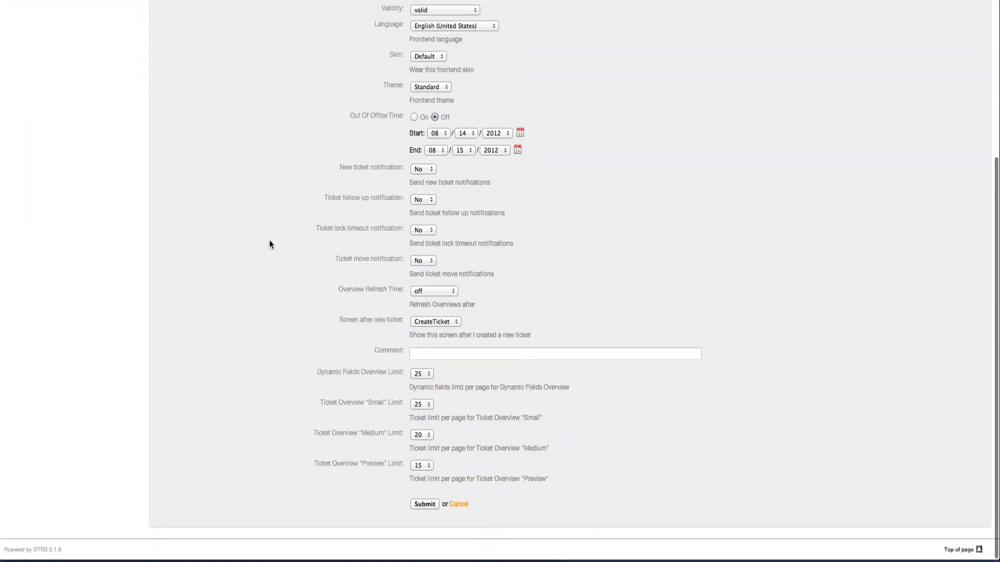
{"action": "left_click", "coordinate": [432, 352]}
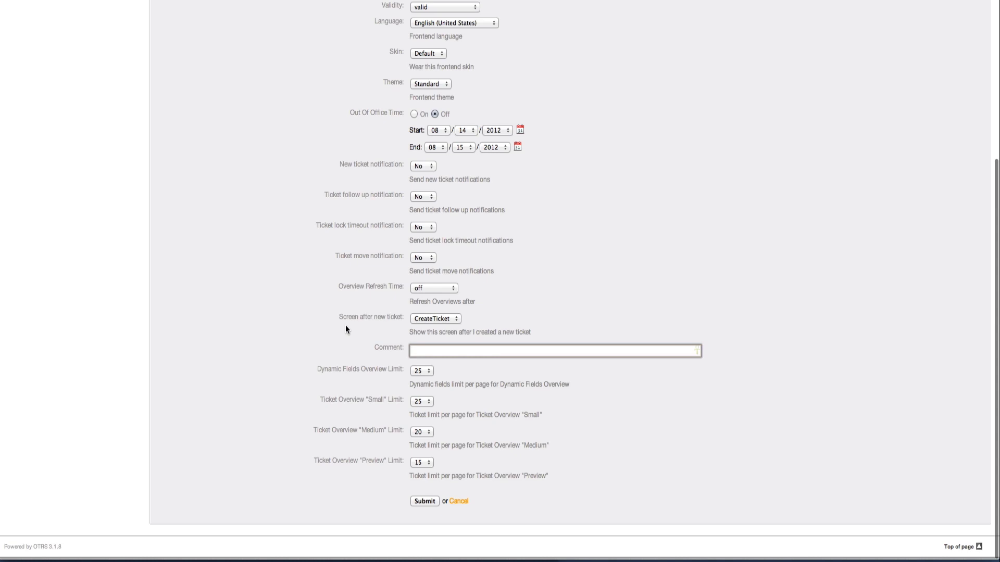
{"action": "left_click", "coordinate": [345, 325]}
{"action": "scroll", "coordinate": [343, 325], "scroll_direction": "up", "scroll_amount": 10}
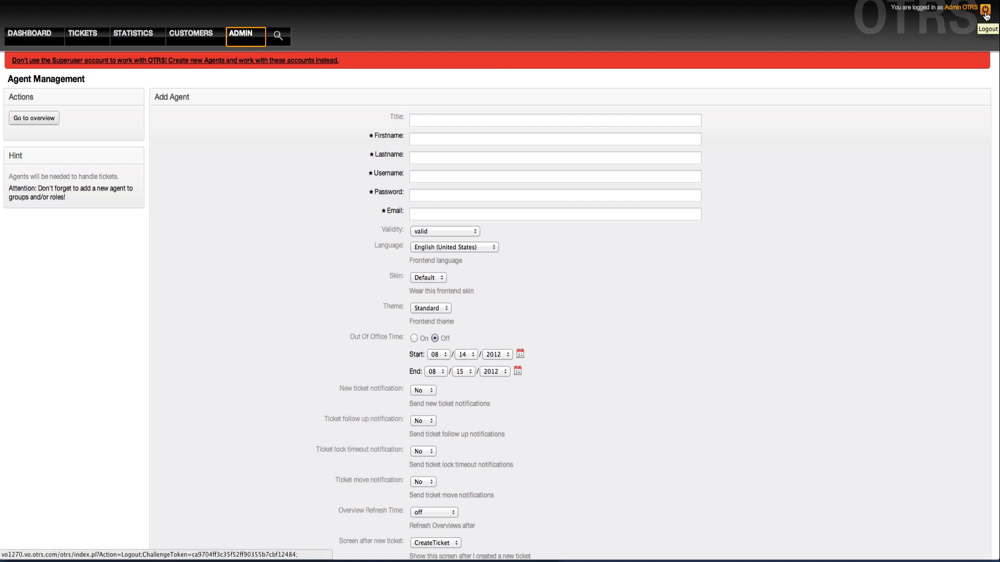
- Log out of admin and sign in with the new agent's username and password
{"action": "left_click", "coordinate": [985, 16]}
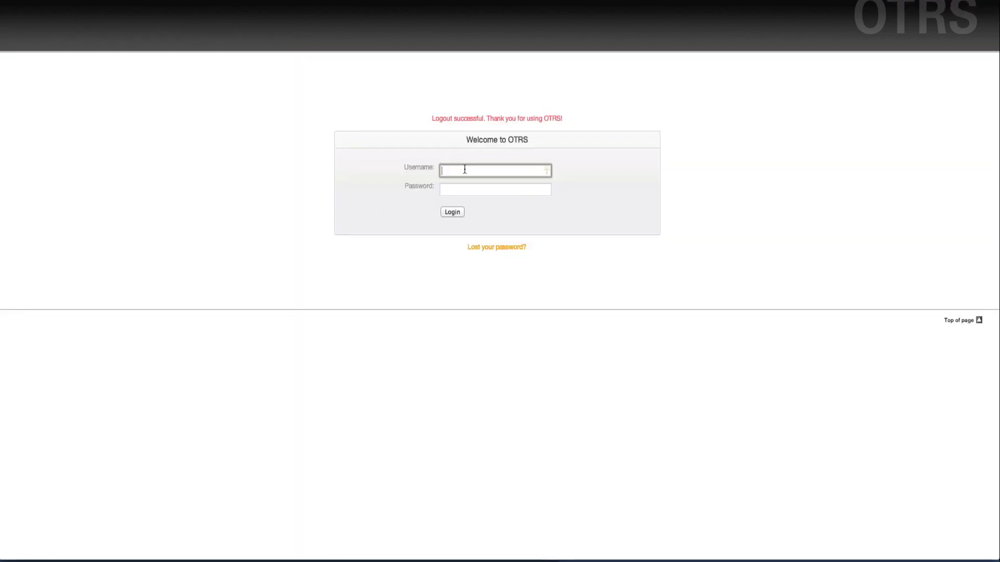
{"action": "key", "text": "Tab"}
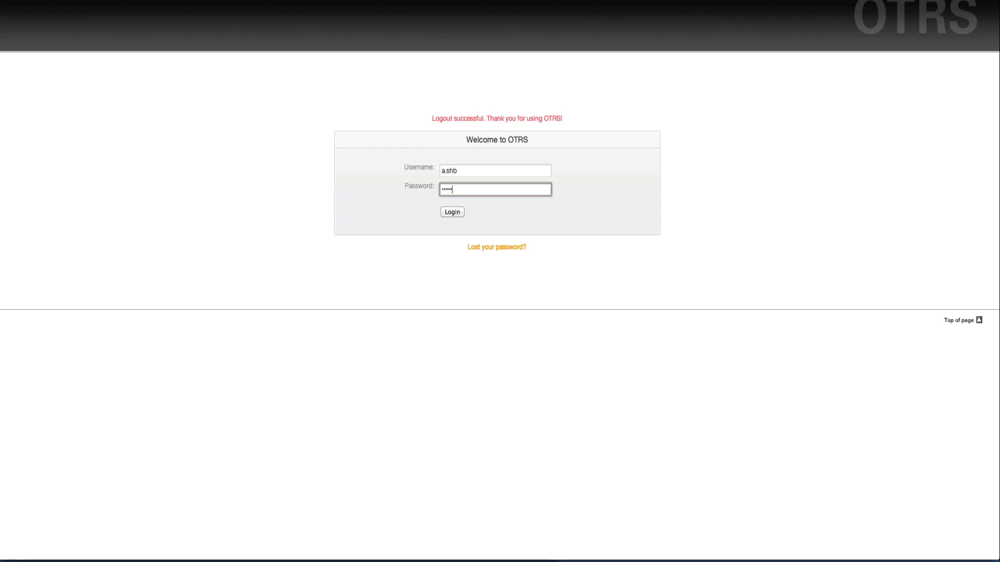
{"action": "key", "text": "Return"}
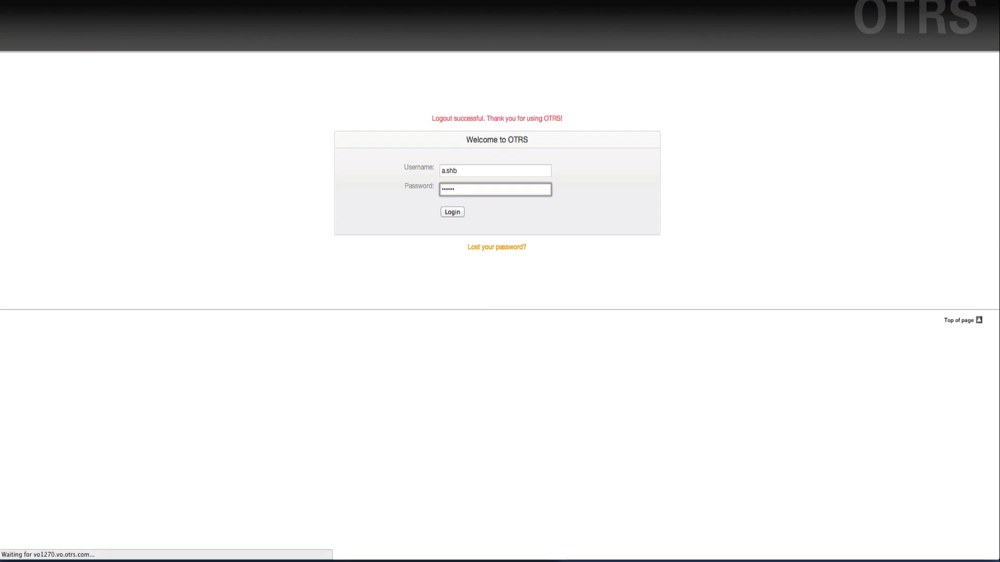